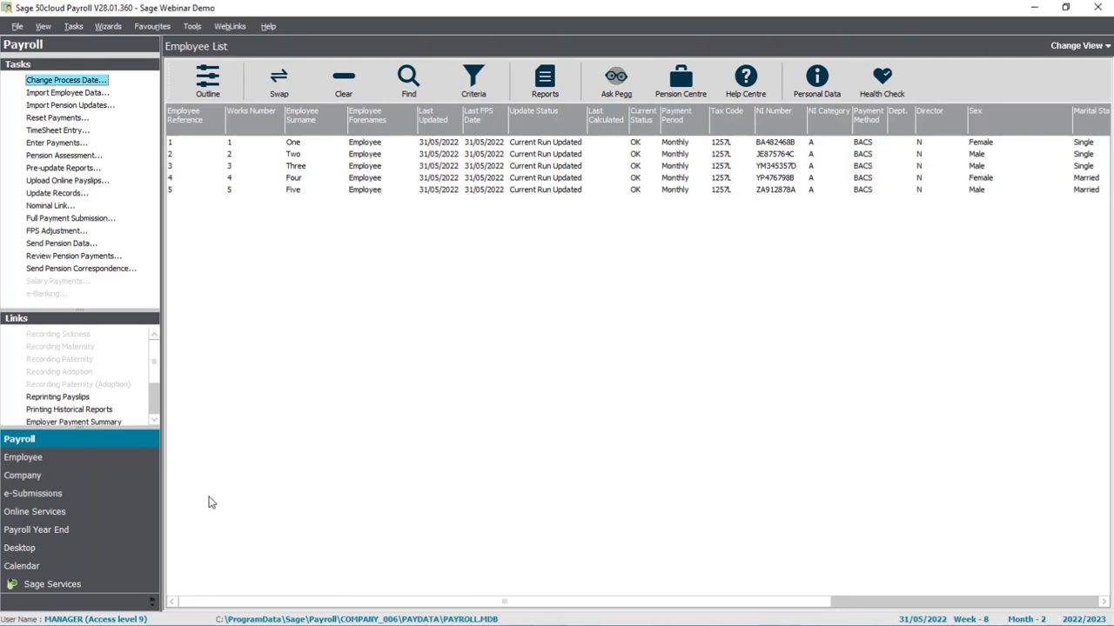
Review the company's Details and HMRC Payments tabs in Company Settings, then close them
{"action": "left_click", "coordinate": [113, 484]}
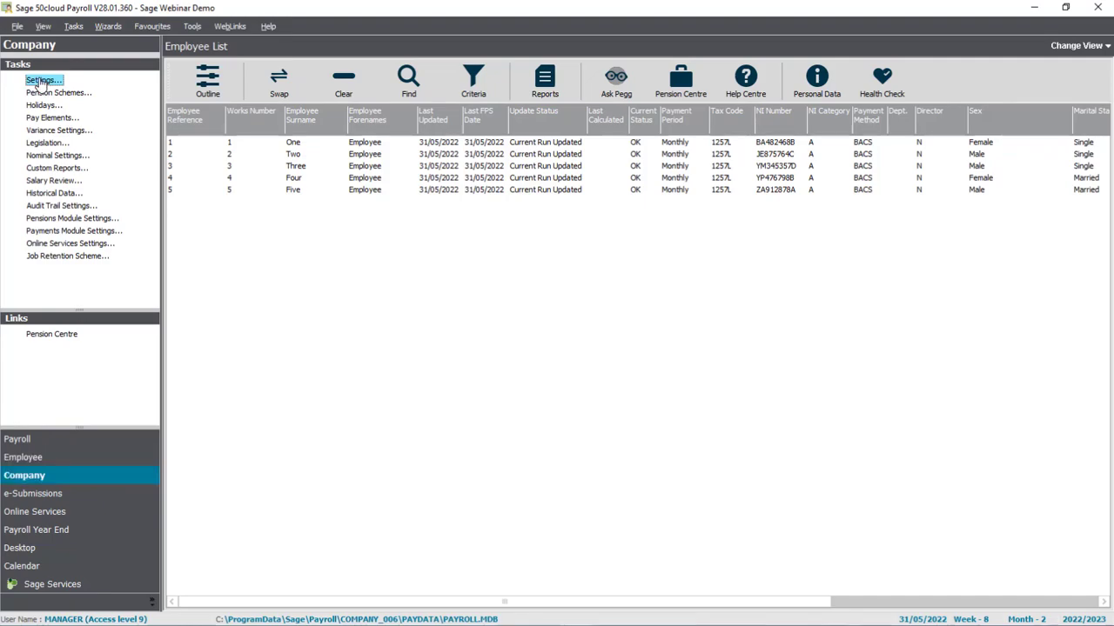
{"action": "left_click", "coordinate": [39, 82]}
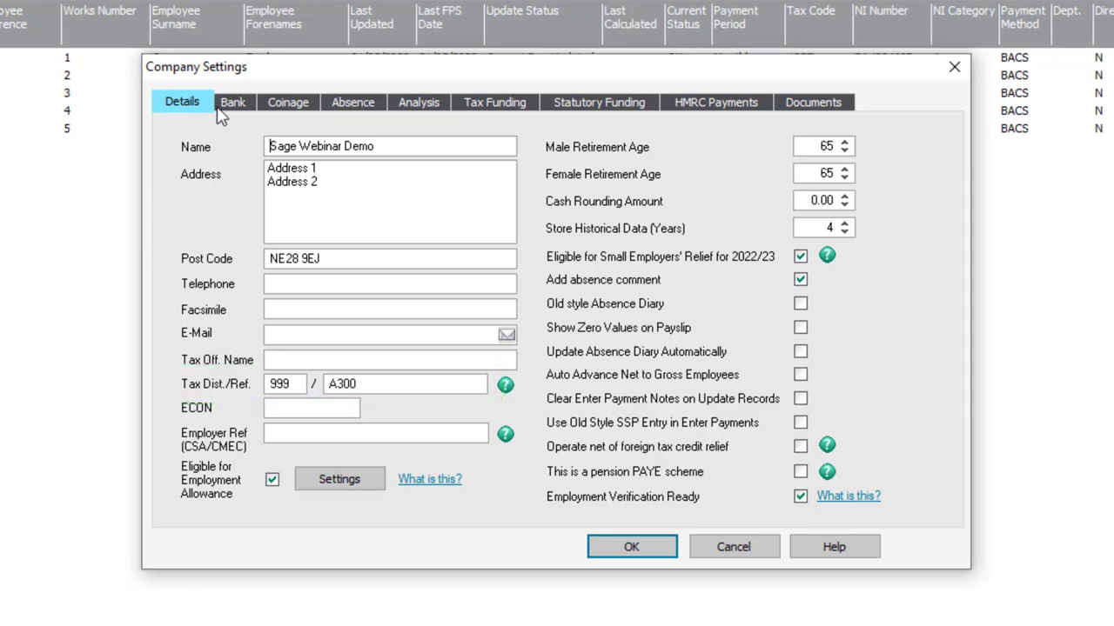
{"action": "left_click", "coordinate": [705, 104]}
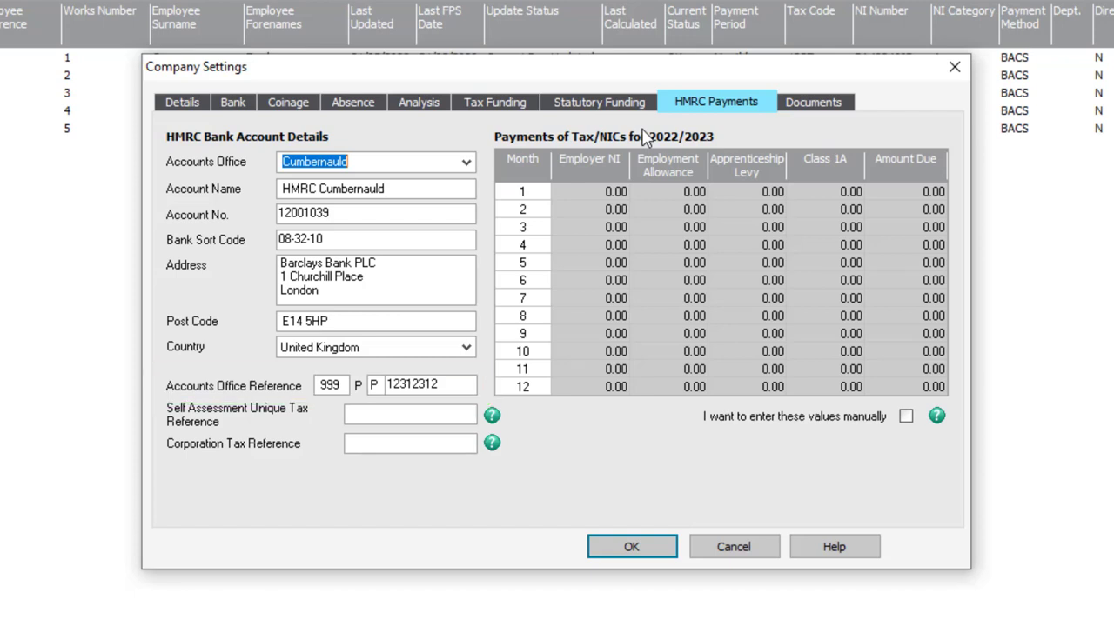
{"action": "left_click", "coordinate": [635, 547]}
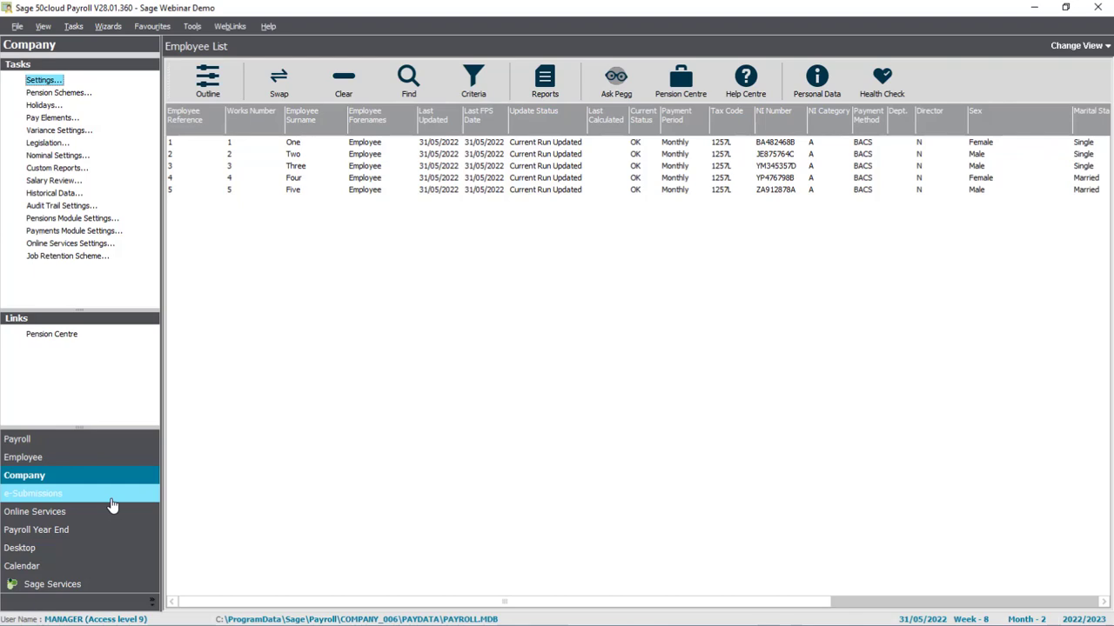
Check the Settings tab of the e-Submission settings for Sage Webinar Demo and close it
{"action": "left_click", "coordinate": [110, 501]}
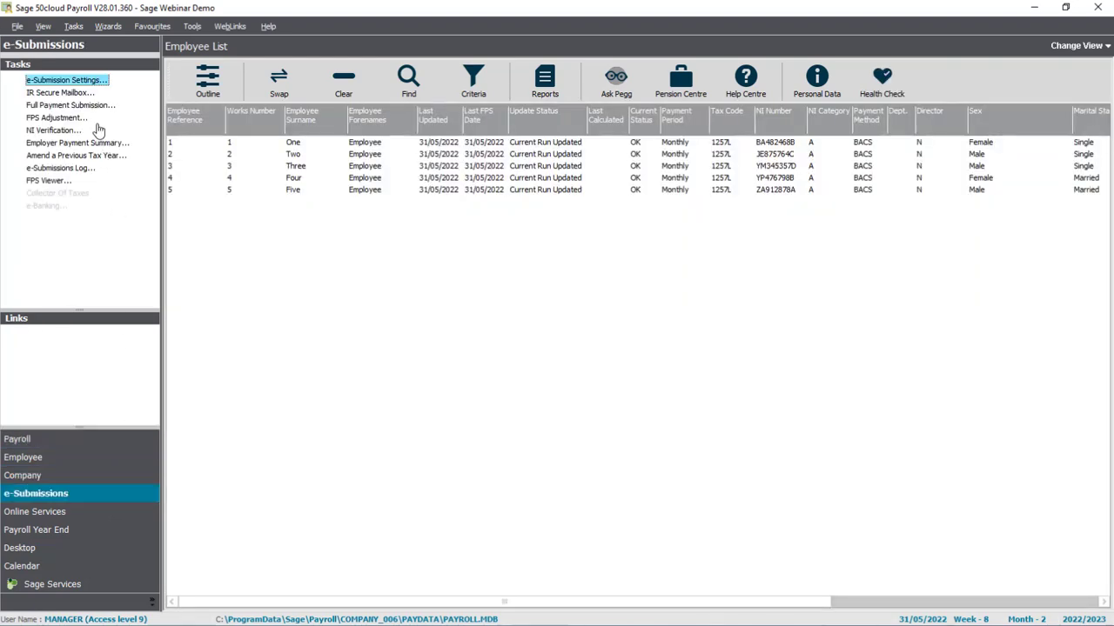
{"action": "left_click", "coordinate": [90, 82]}
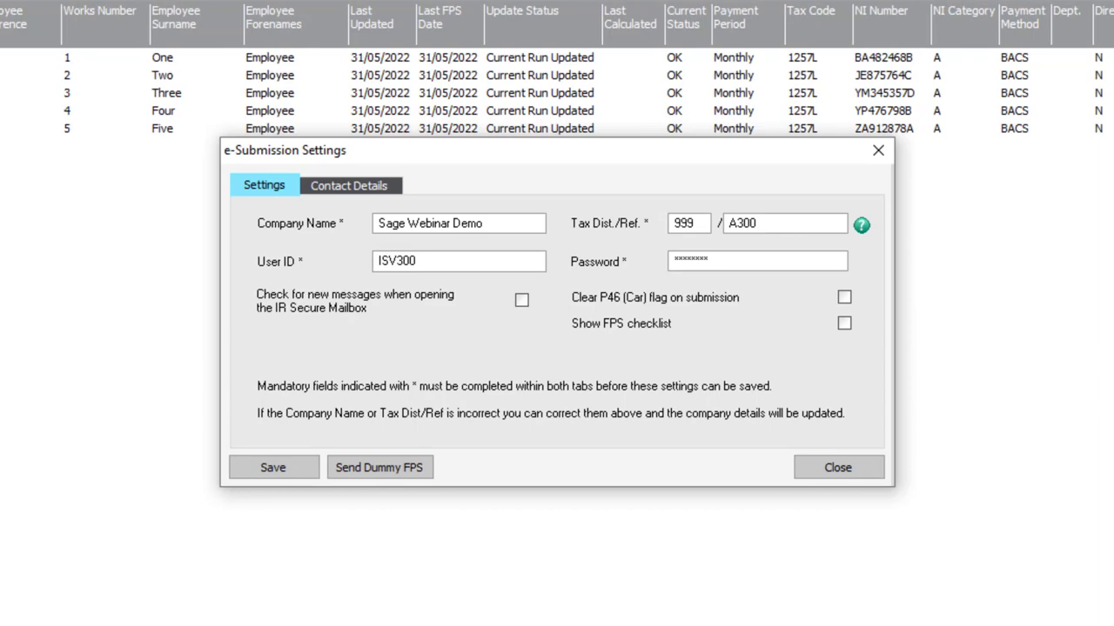
{"action": "left_click", "coordinate": [823, 475]}
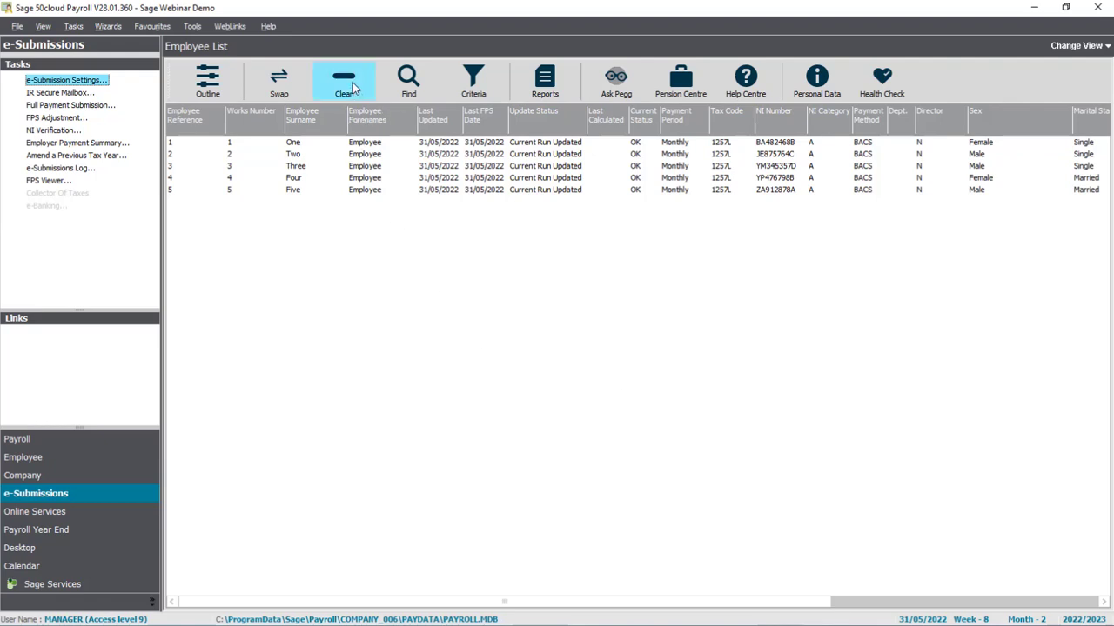
Select all five employees with Swap and open the Reports library
{"action": "left_click", "coordinate": [276, 90]}
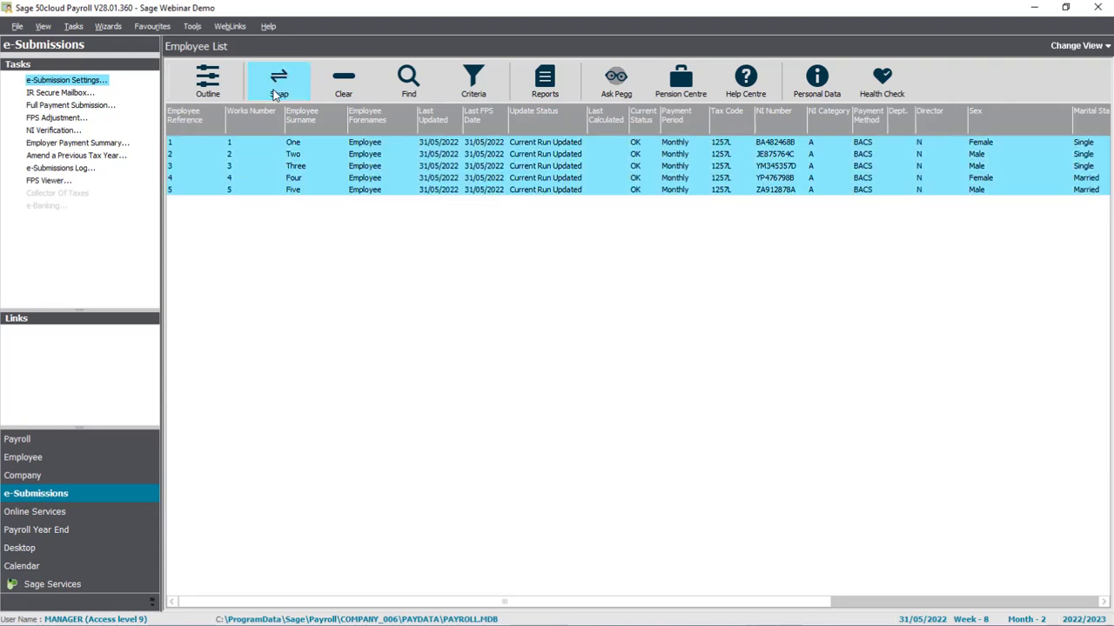
{"action": "left_click", "coordinate": [554, 90]}
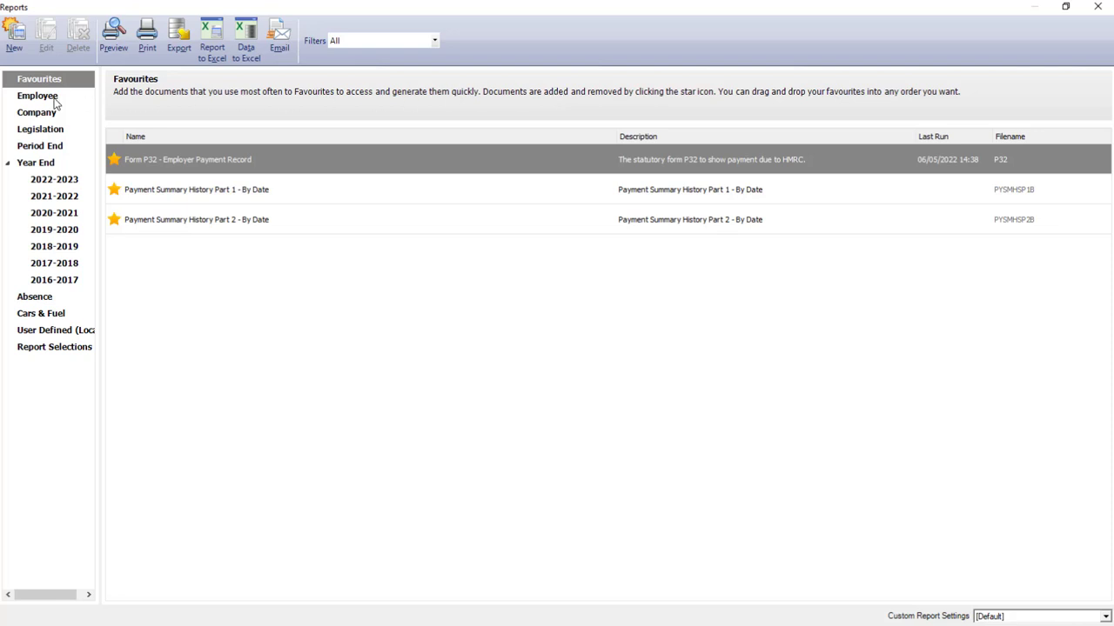
Preview the Employee Details - Personal report from the Employee report category
{"action": "left_click", "coordinate": [54, 101]}
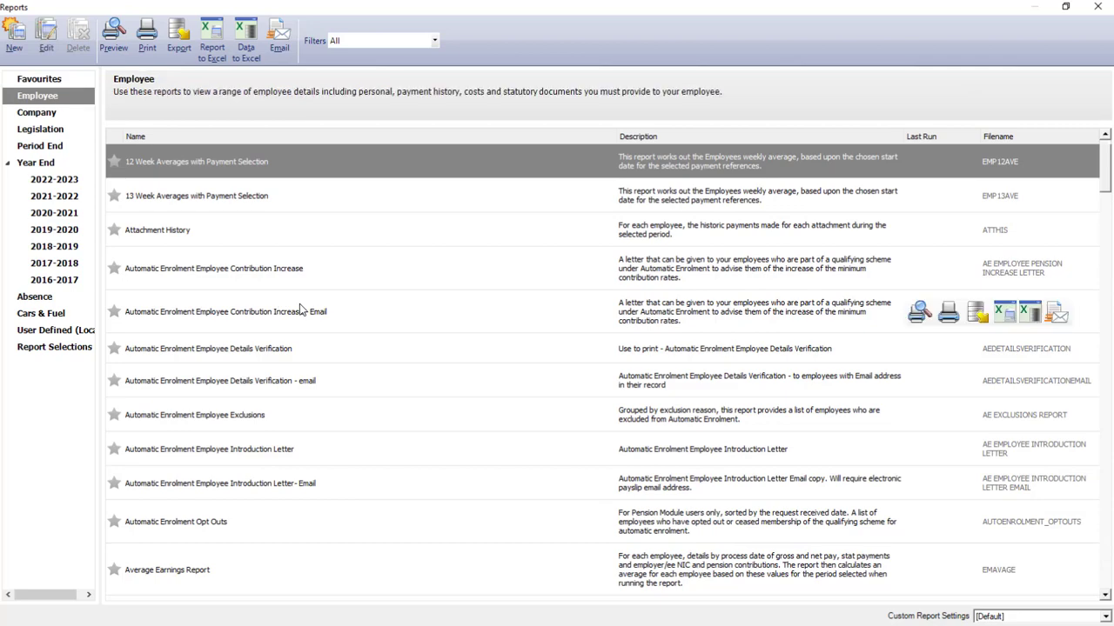
{"action": "scroll", "coordinate": [300, 310], "scroll_direction": "down", "scroll_amount": 15}
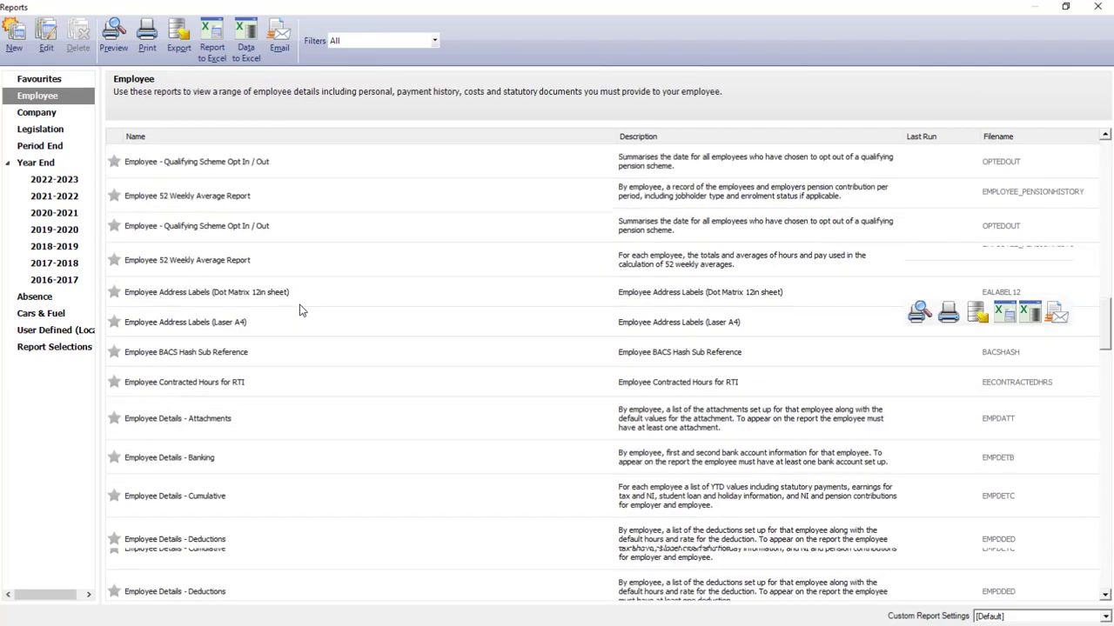
{"action": "scroll", "coordinate": [300, 311], "scroll_direction": "down", "scroll_amount": 8}
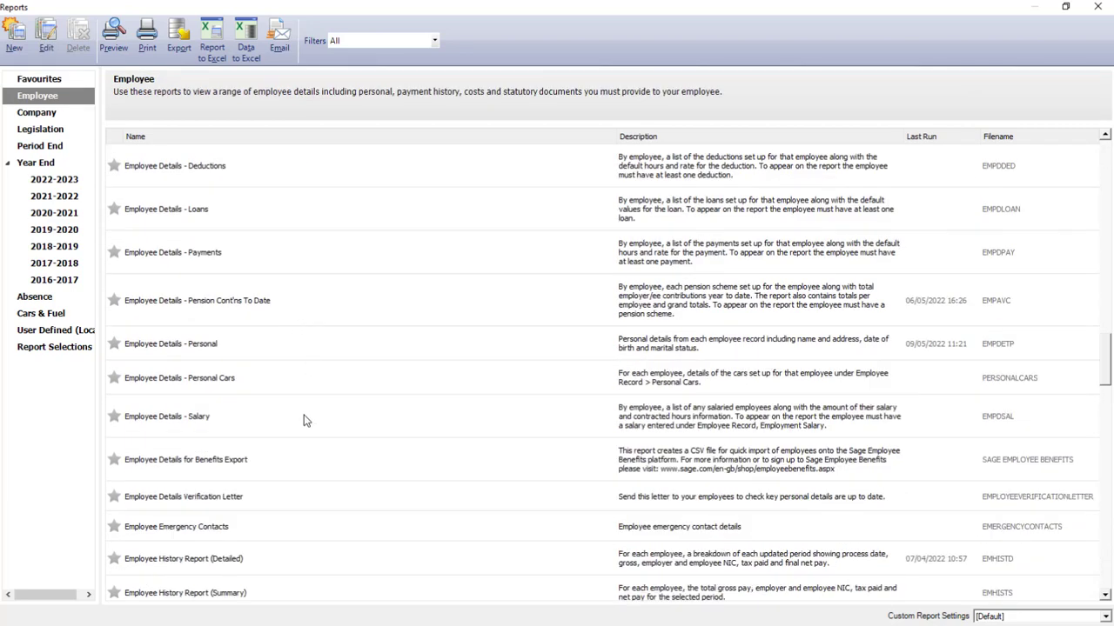
{"action": "left_click", "coordinate": [219, 359]}
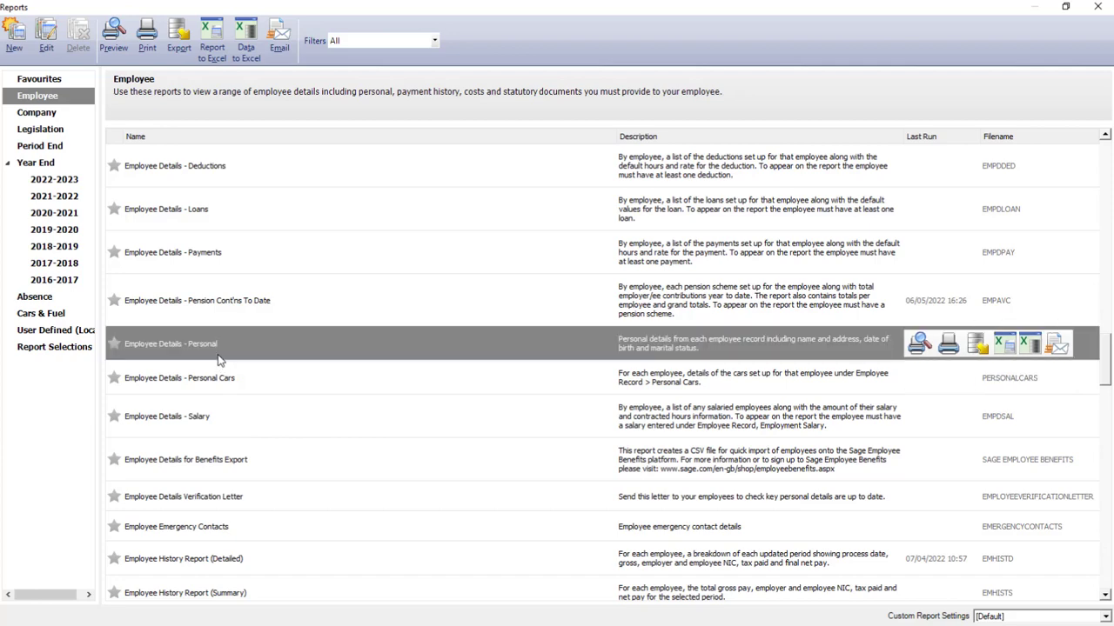
{"action": "left_click", "coordinate": [115, 44]}
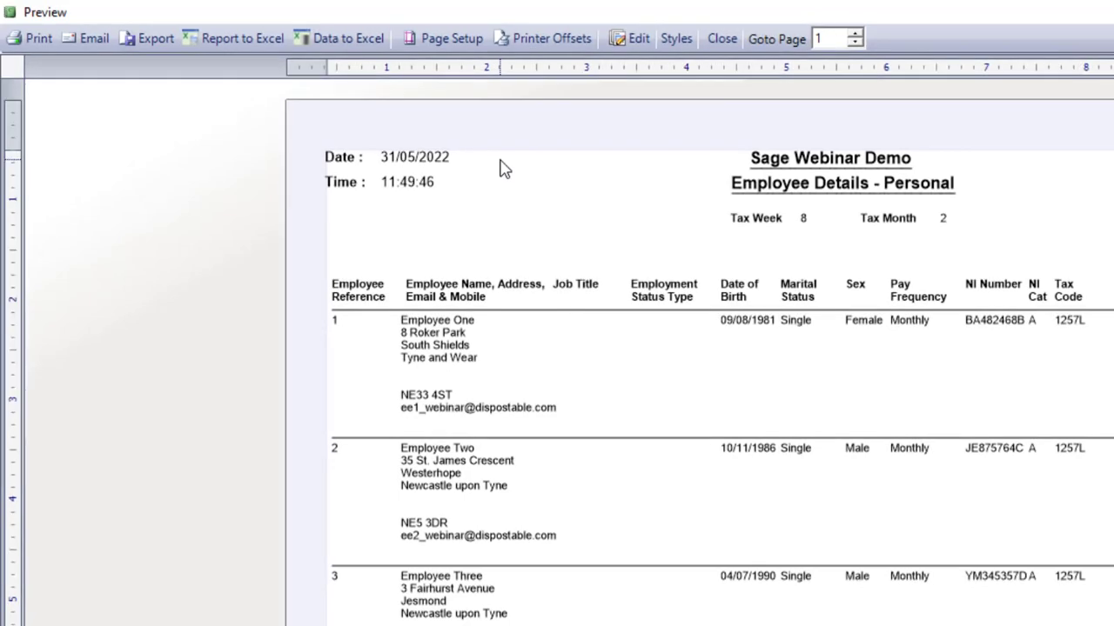
Export the report as PDF 'Employee personal details' to the Desktop and close the preview
{"action": "left_click", "coordinate": [141, 44]}
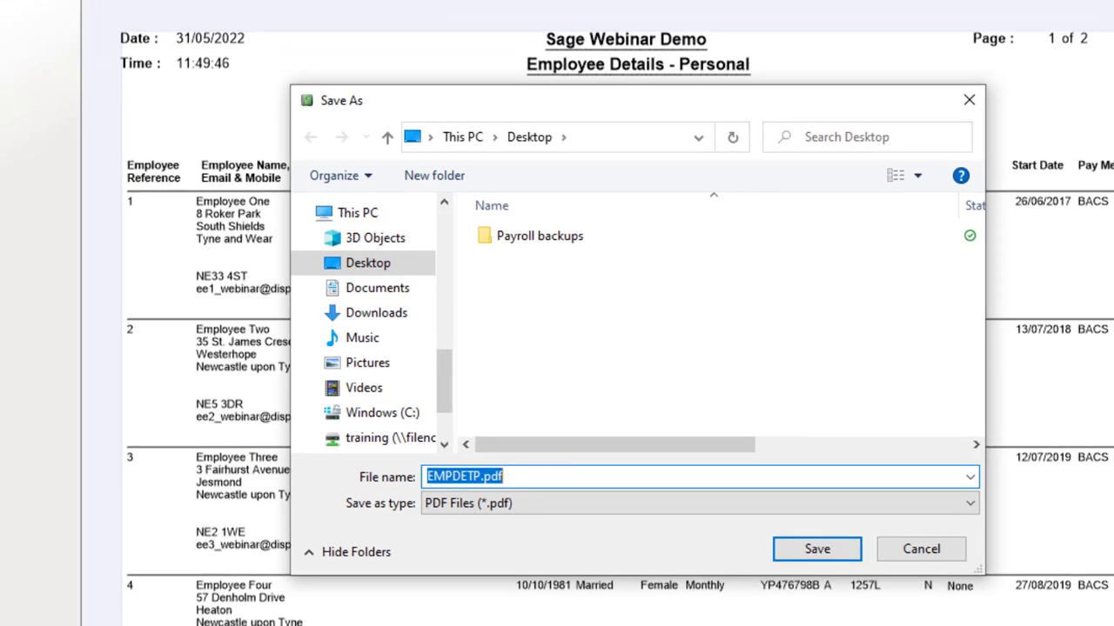
{"action": "type", "text": "Employe"}
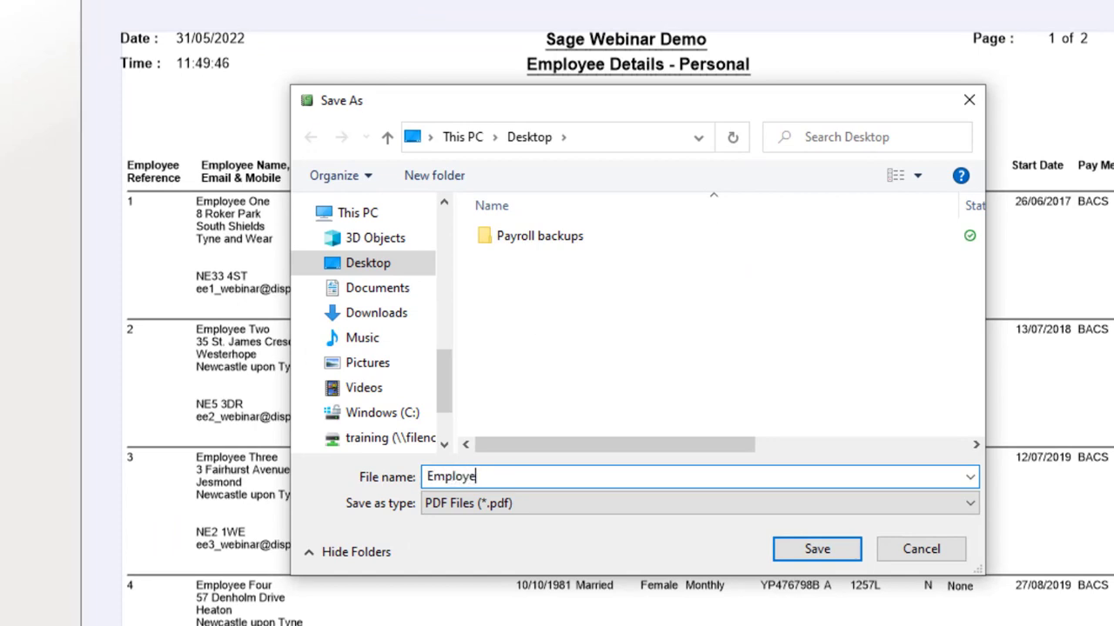
{"action": "type", "text": "e personal details"}
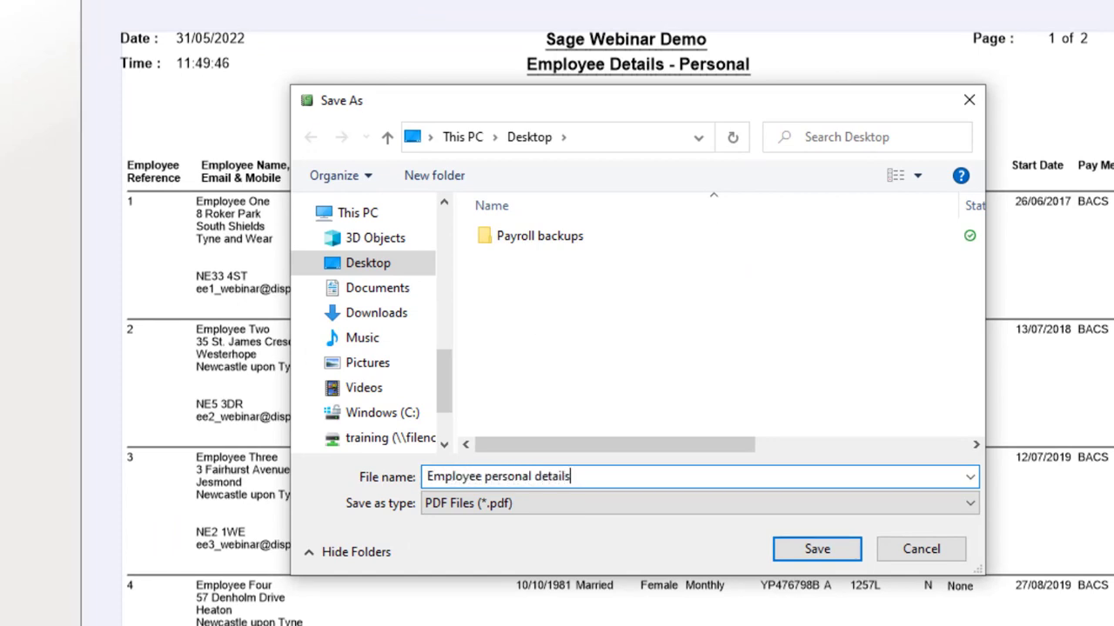
{"action": "left_click", "coordinate": [820, 552]}
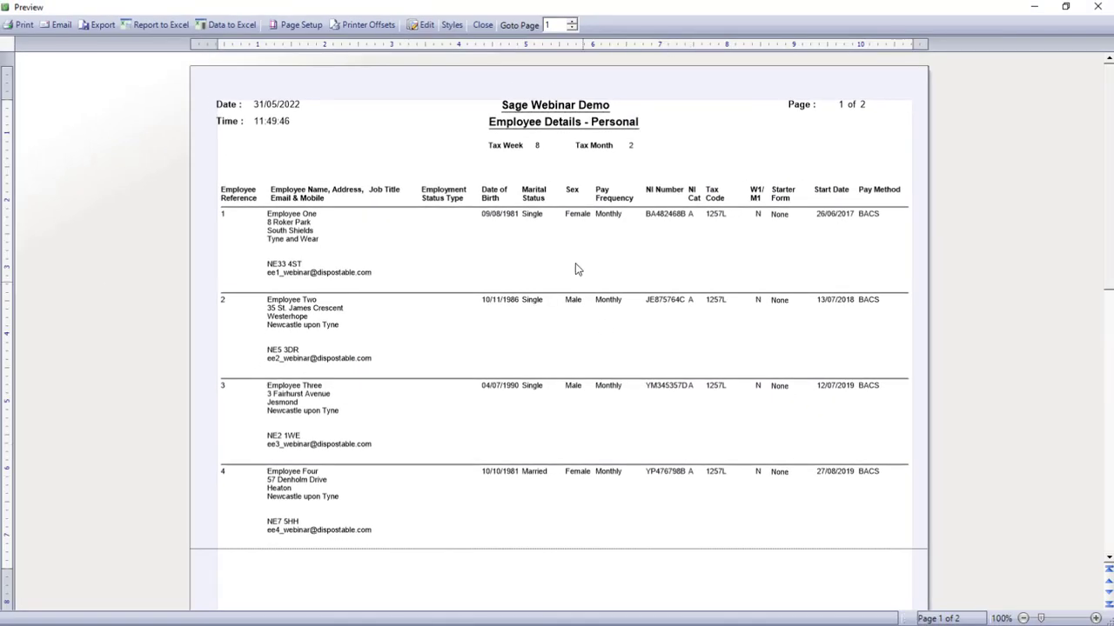
{"action": "left_click", "coordinate": [487, 27]}
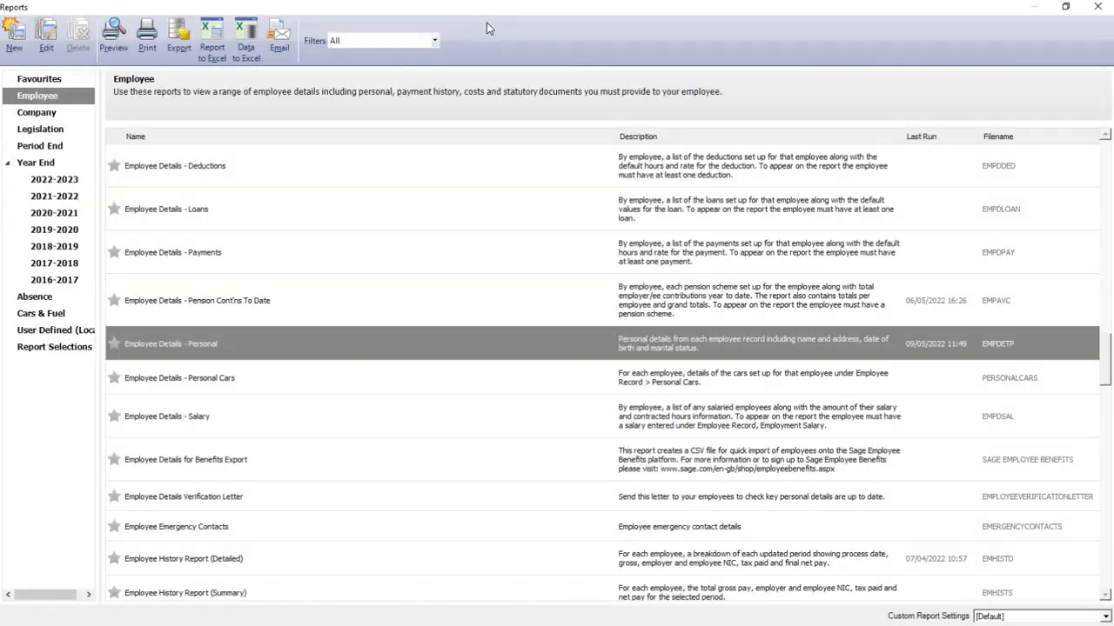
Close Reports and open the NEST Pension scheme for editing from Company Pension Schemes
{"action": "left_click", "coordinate": [1096, 6]}
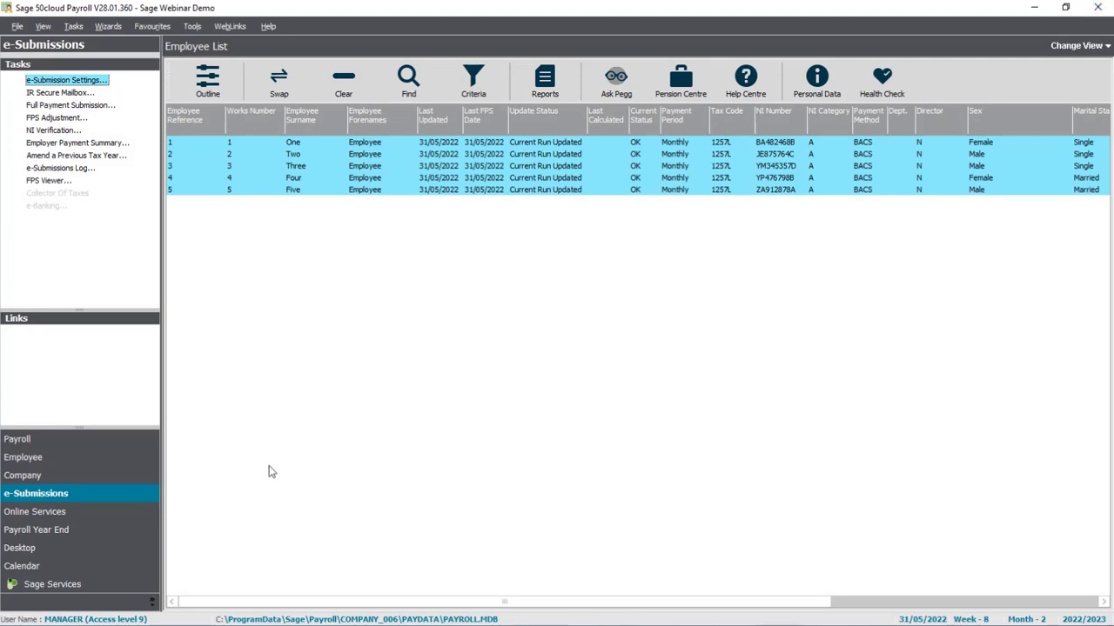
{"action": "left_click", "coordinate": [81, 480]}
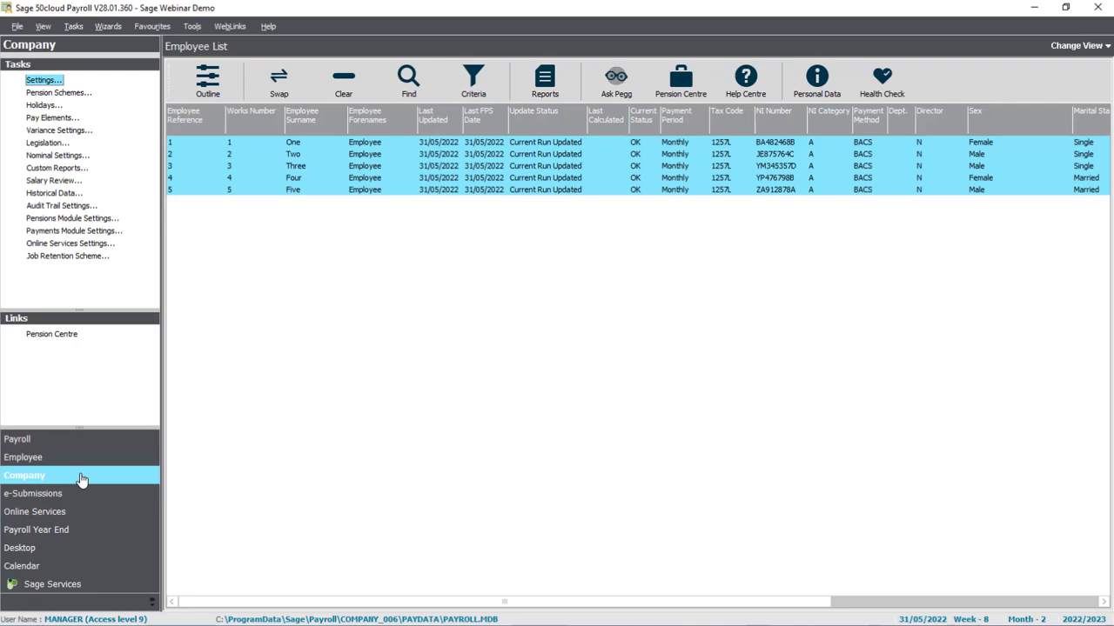
{"action": "left_click", "coordinate": [72, 93]}
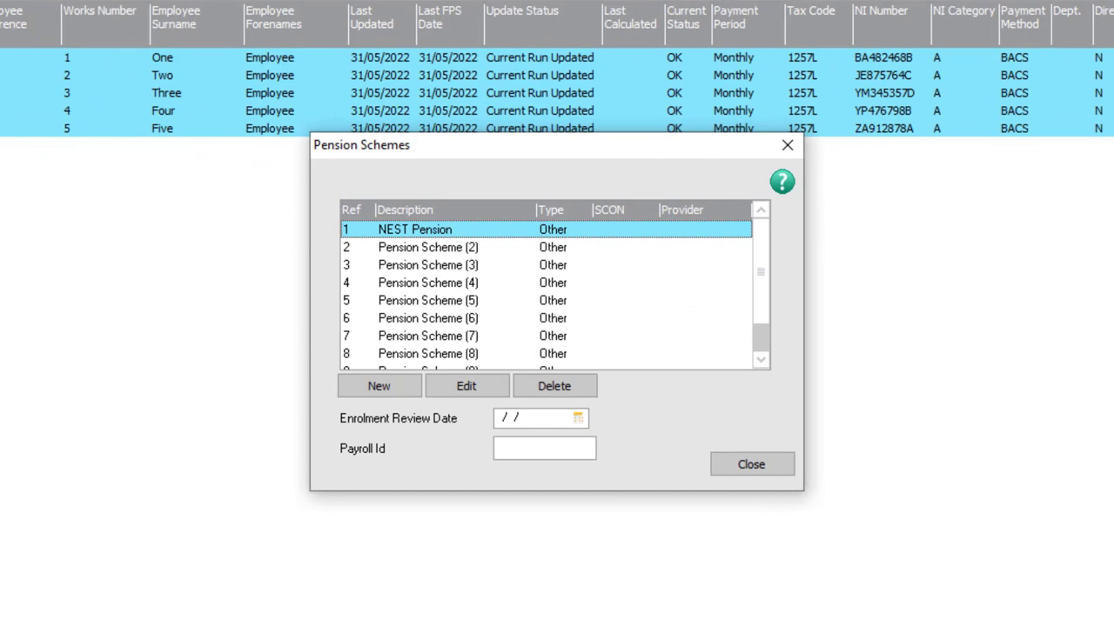
{"action": "left_click", "coordinate": [455, 392]}
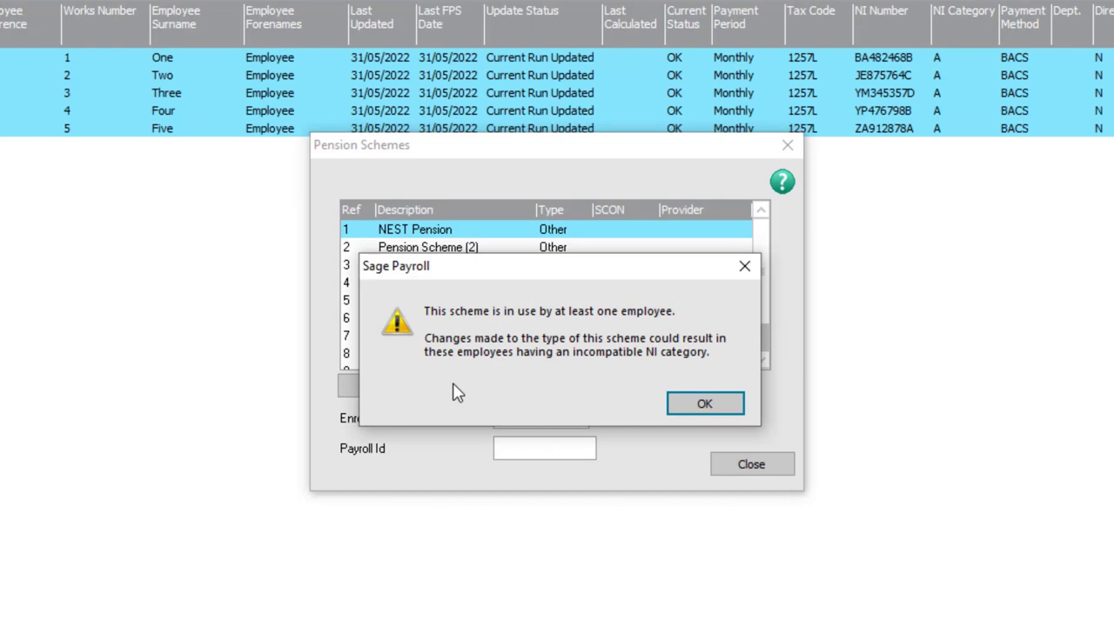
Dismiss the in-use warning and check NEST Pension's 5% employee, 3% employer contributions and NEST provider
{"action": "left_click", "coordinate": [721, 413]}
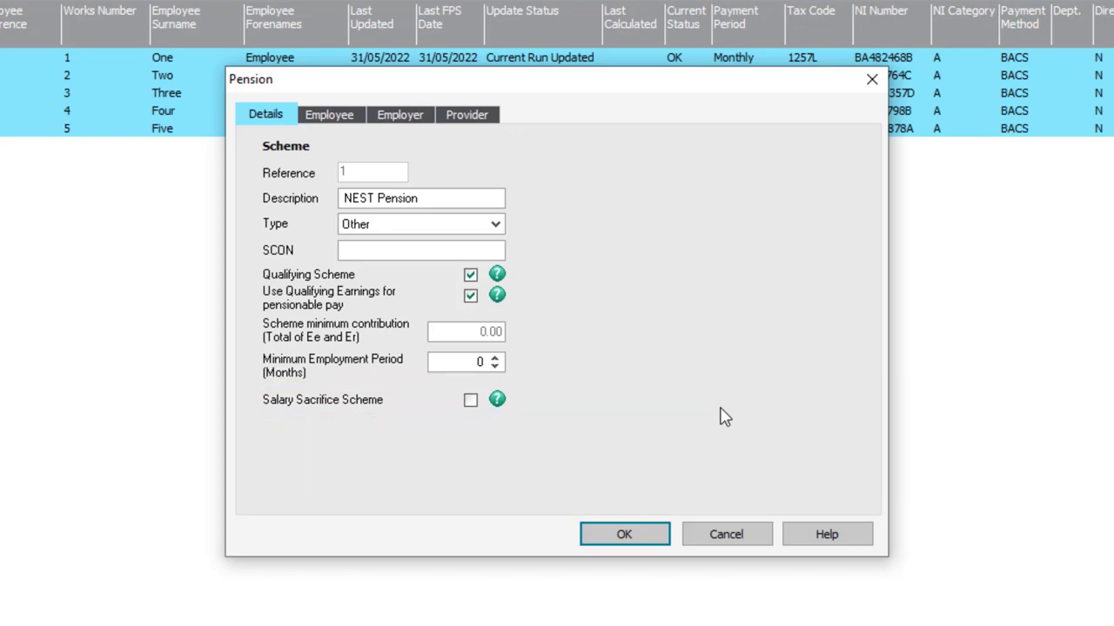
{"action": "left_click", "coordinate": [342, 122]}
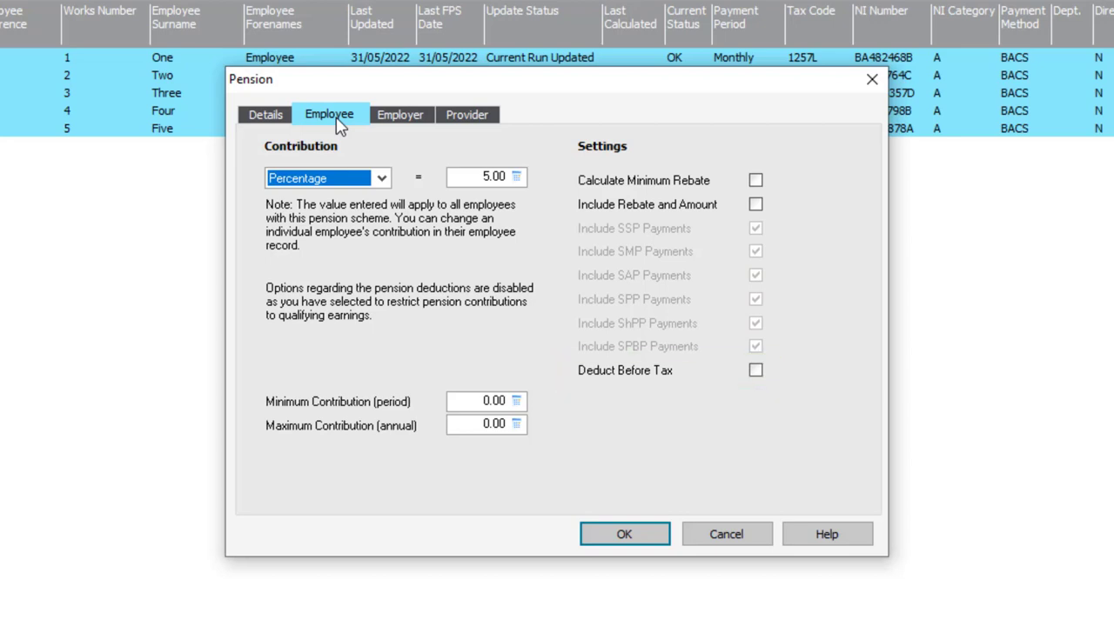
{"action": "left_click", "coordinate": [414, 116]}
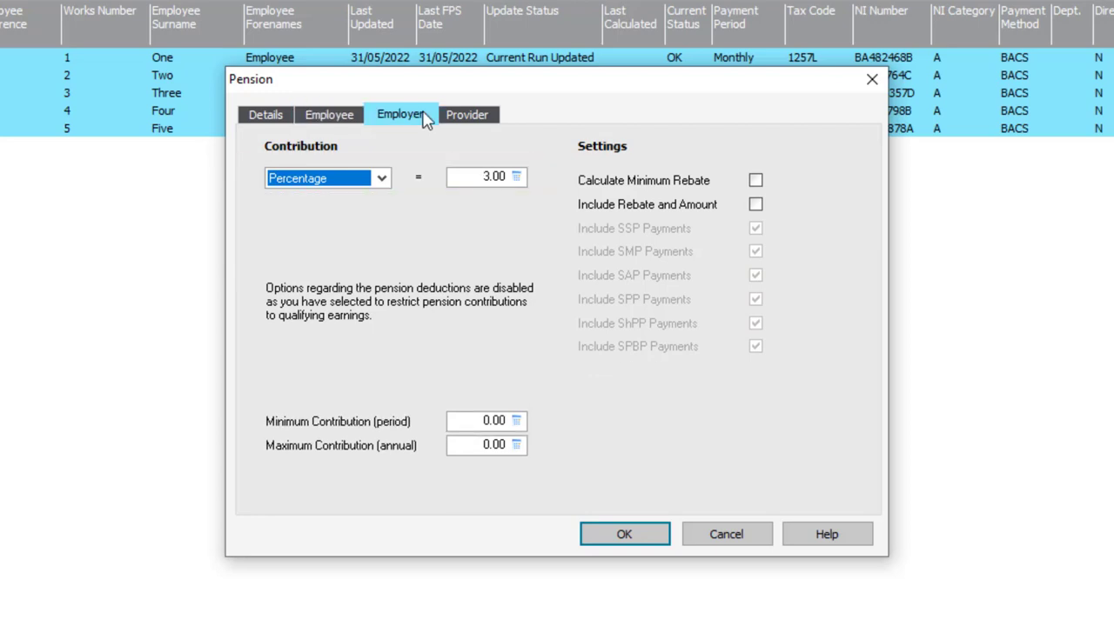
{"action": "left_click", "coordinate": [459, 120]}
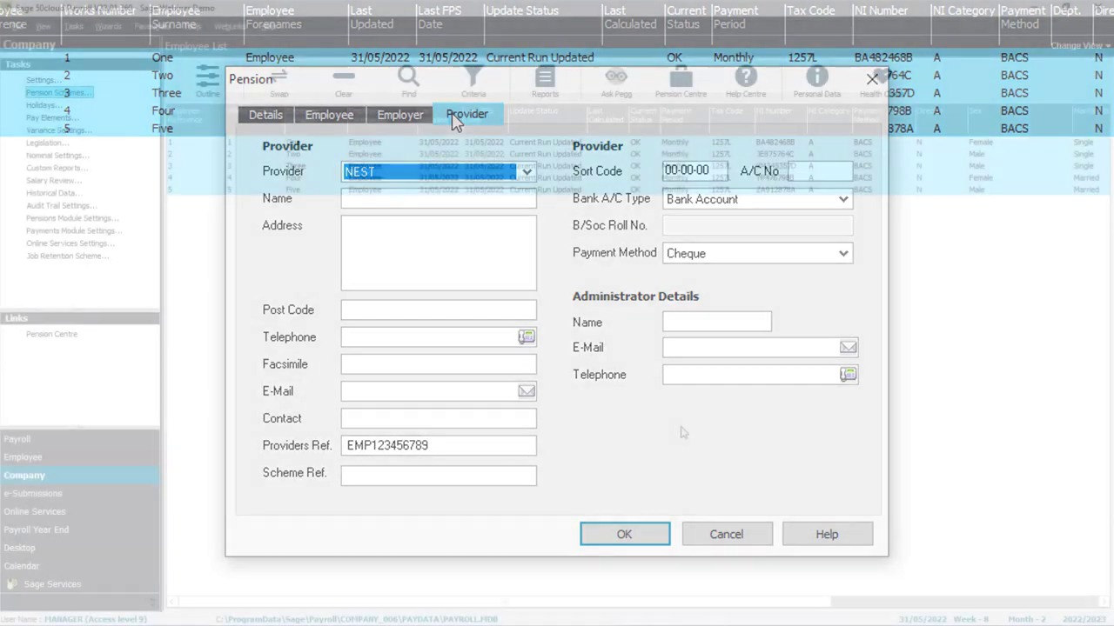
Close the NEST Pension window and select the Pension Schemes report under Company reports
{"action": "left_click", "coordinate": [624, 535]}
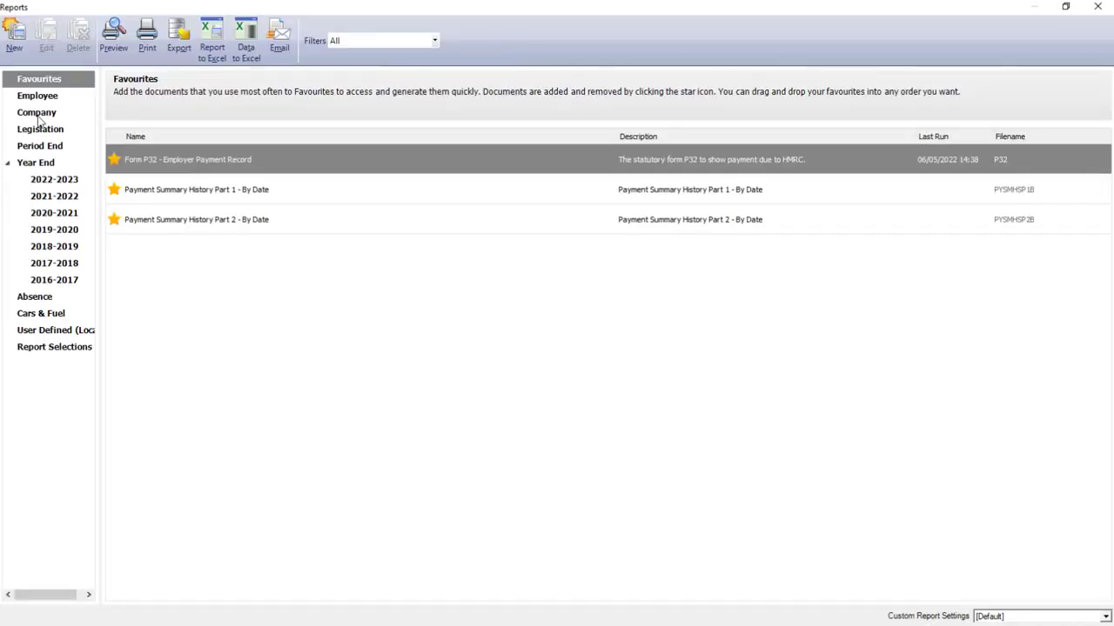
{"action": "left_click", "coordinate": [37, 114]}
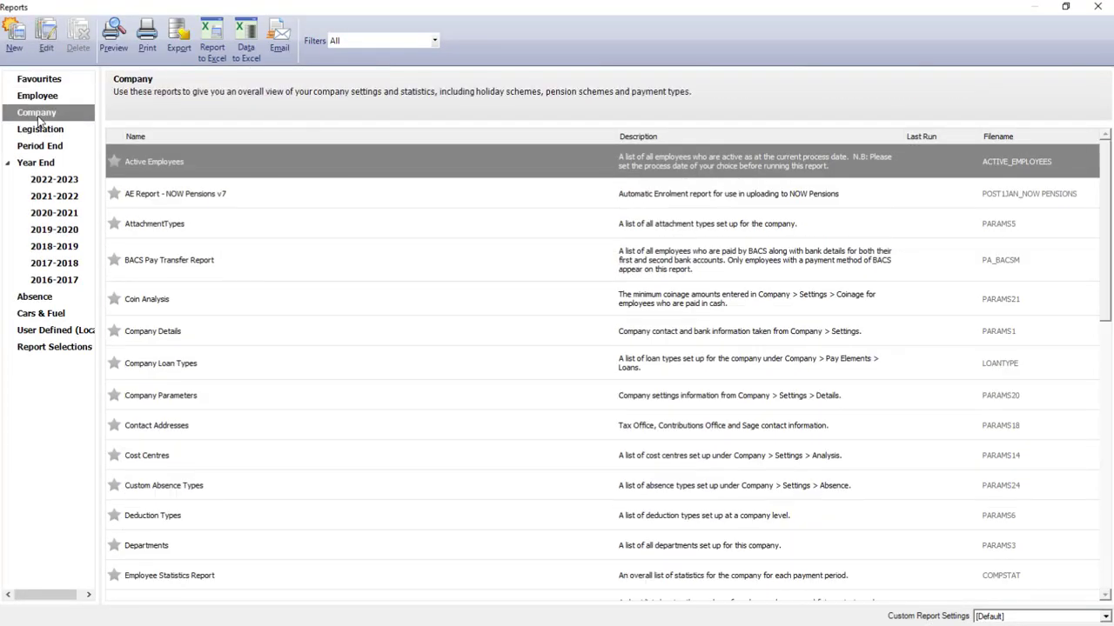
{"action": "scroll", "coordinate": [321, 473], "scroll_direction": "down", "scroll_amount": 7}
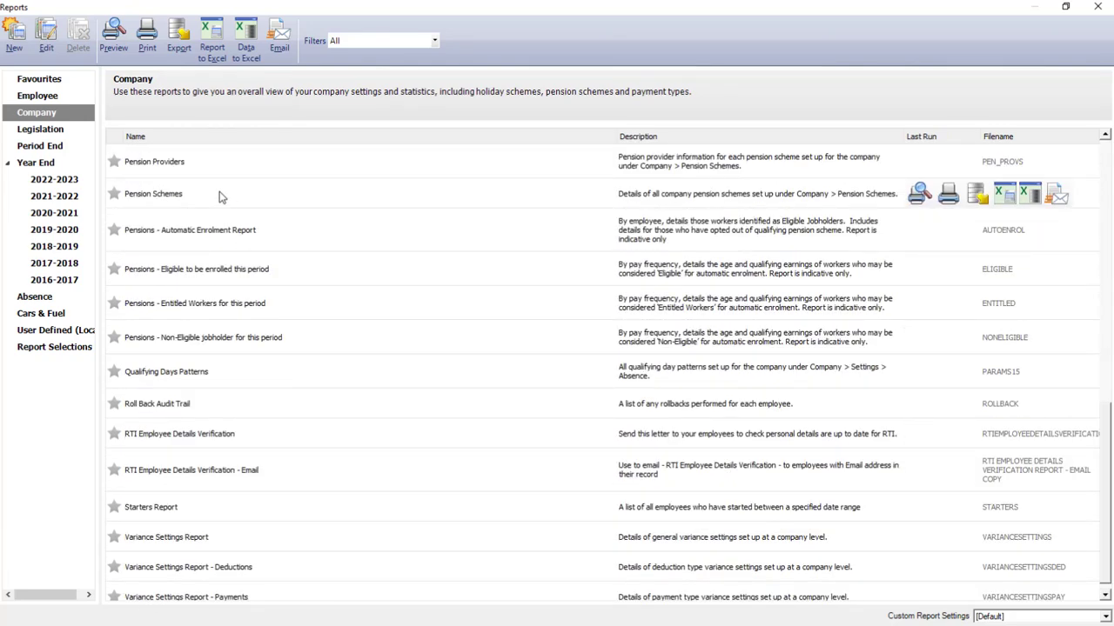
{"action": "left_click", "coordinate": [216, 193]}
Preview the Pension Schemes report
{"action": "left_click", "coordinate": [113, 36]}
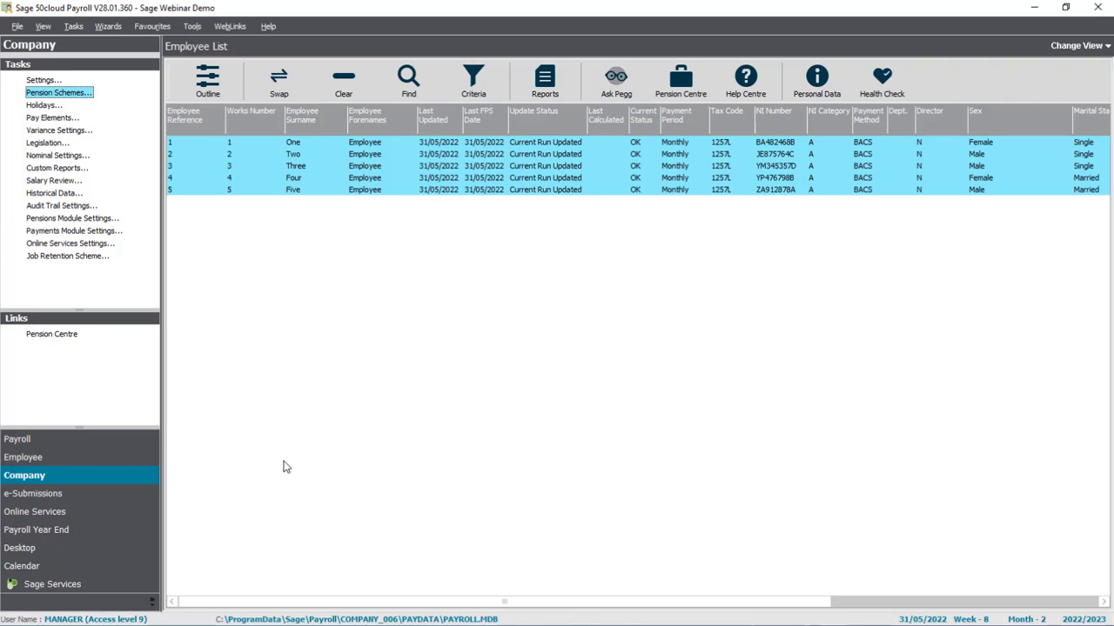
{"action": "left_click", "coordinate": [72, 502]}
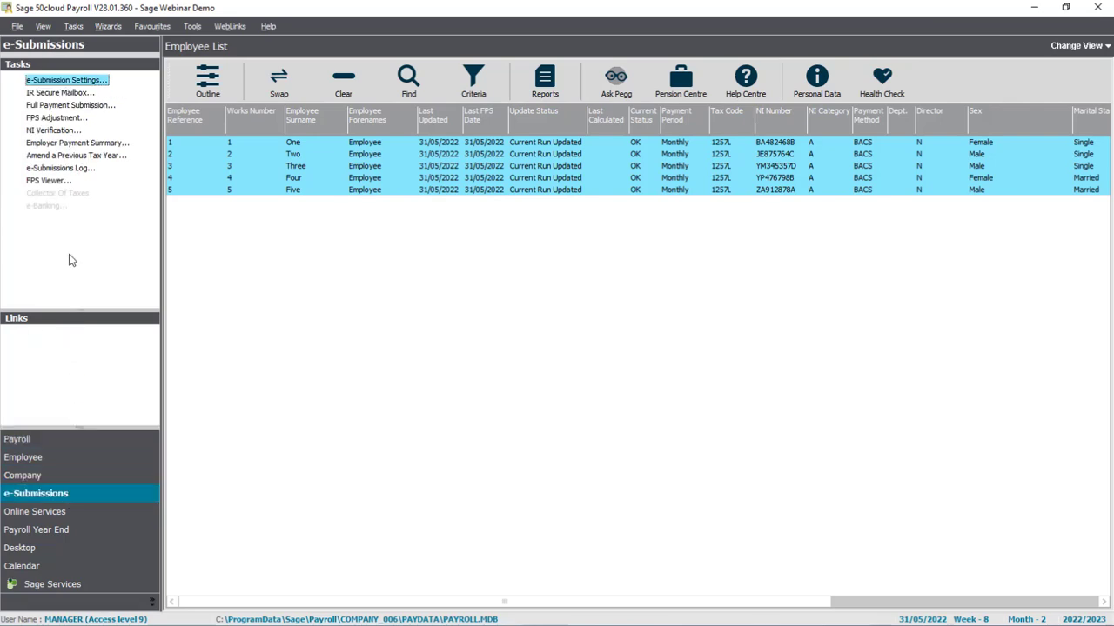
{"action": "left_click", "coordinate": [50, 183]}
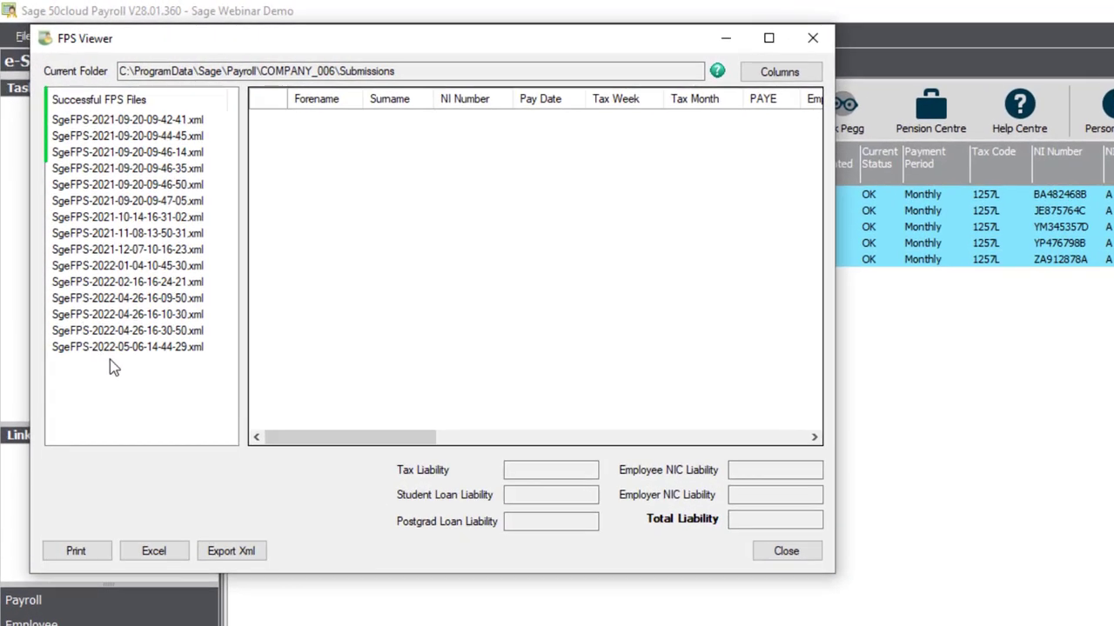
{"action": "left_click", "coordinate": [128, 349]}
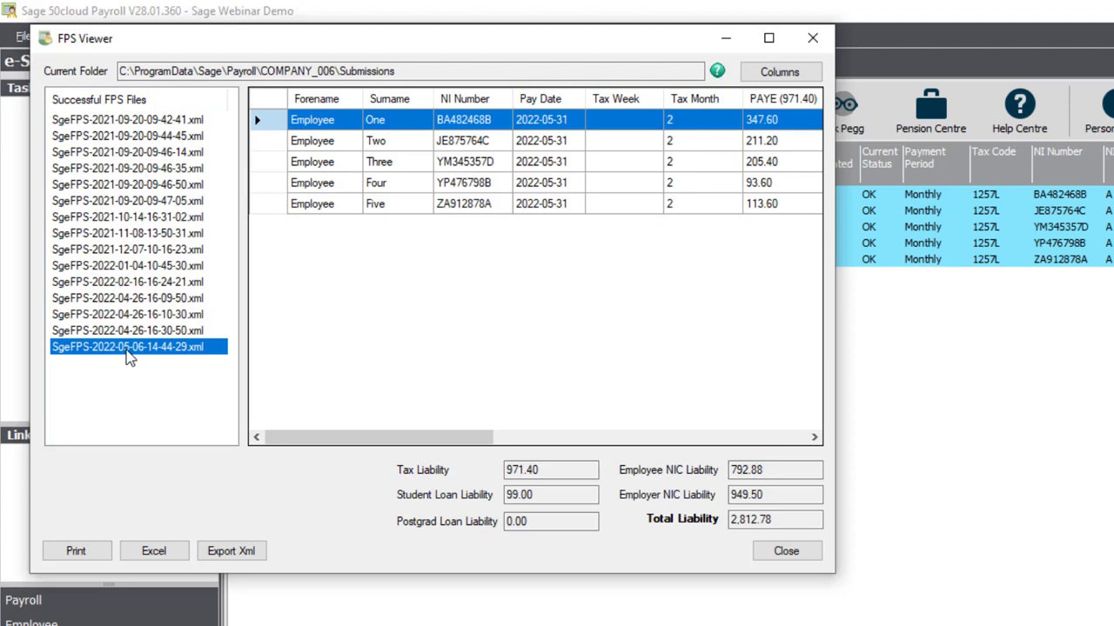
{"action": "left_click", "coordinate": [225, 554]}
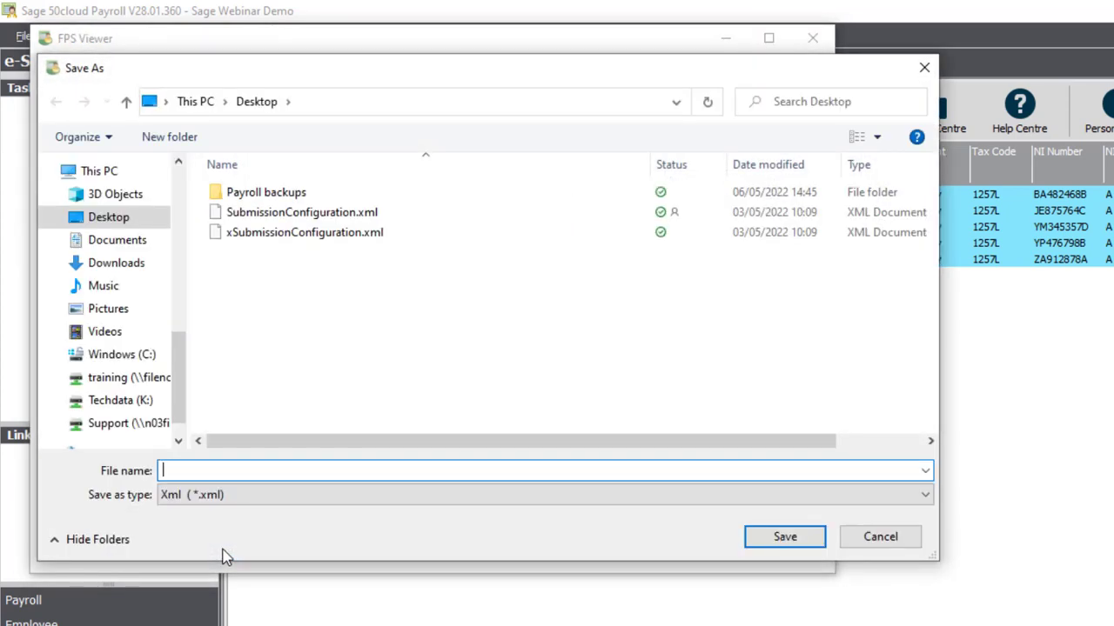
{"action": "type", "text": "FPS"}
{"action": "left_click", "coordinate": [800, 538]}
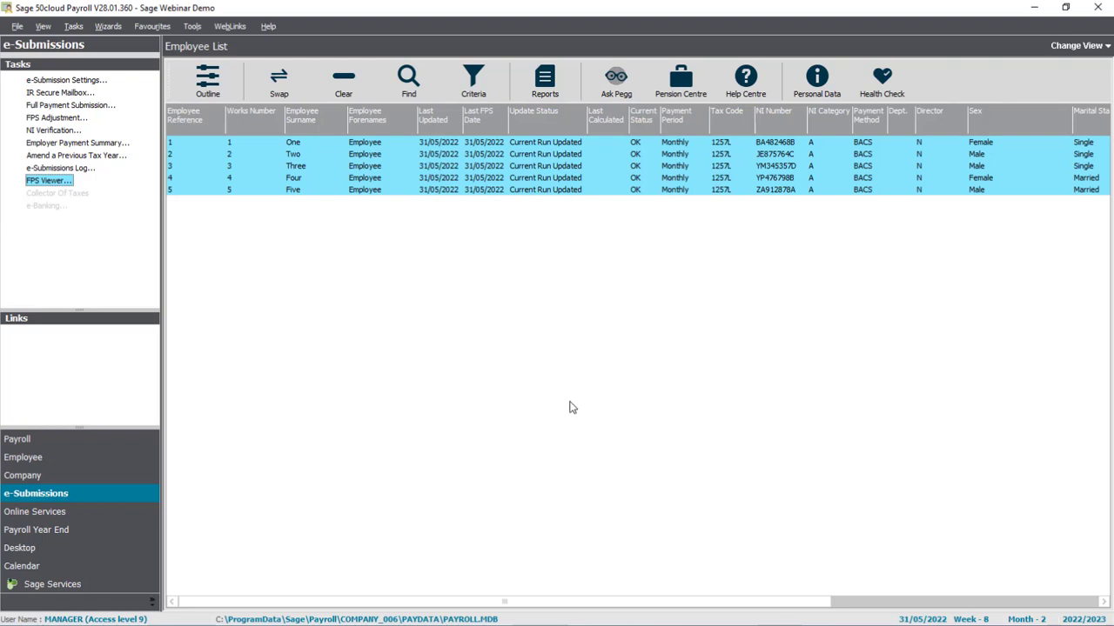
Select the P11 Deduction Card (NIC Details) report among the Employee reports
{"action": "left_click", "coordinate": [545, 81]}
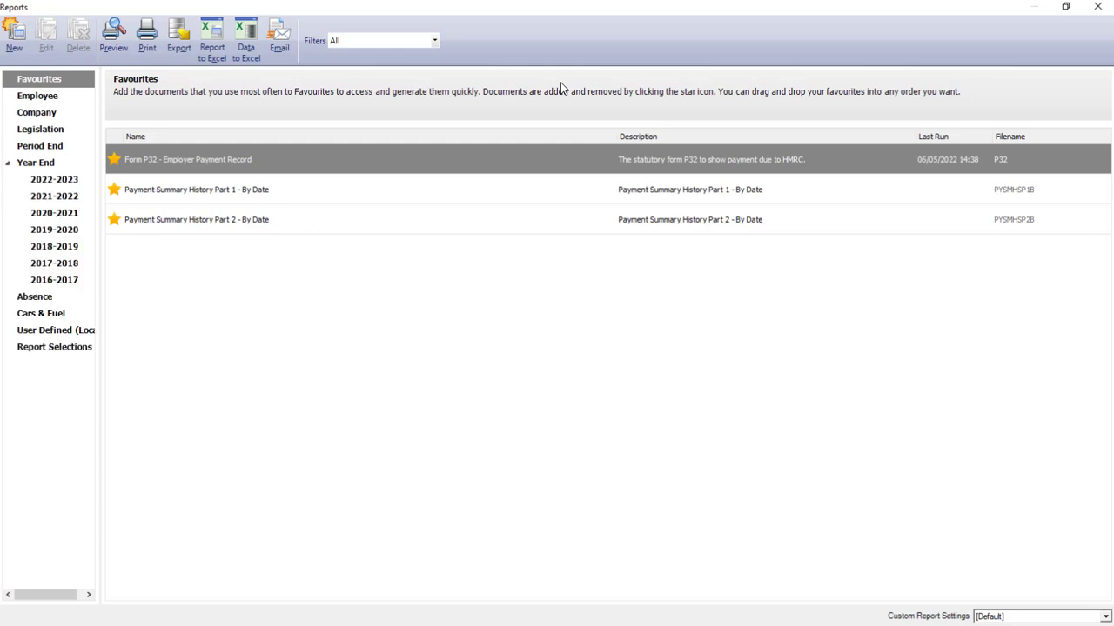
{"action": "left_click", "coordinate": [39, 96]}
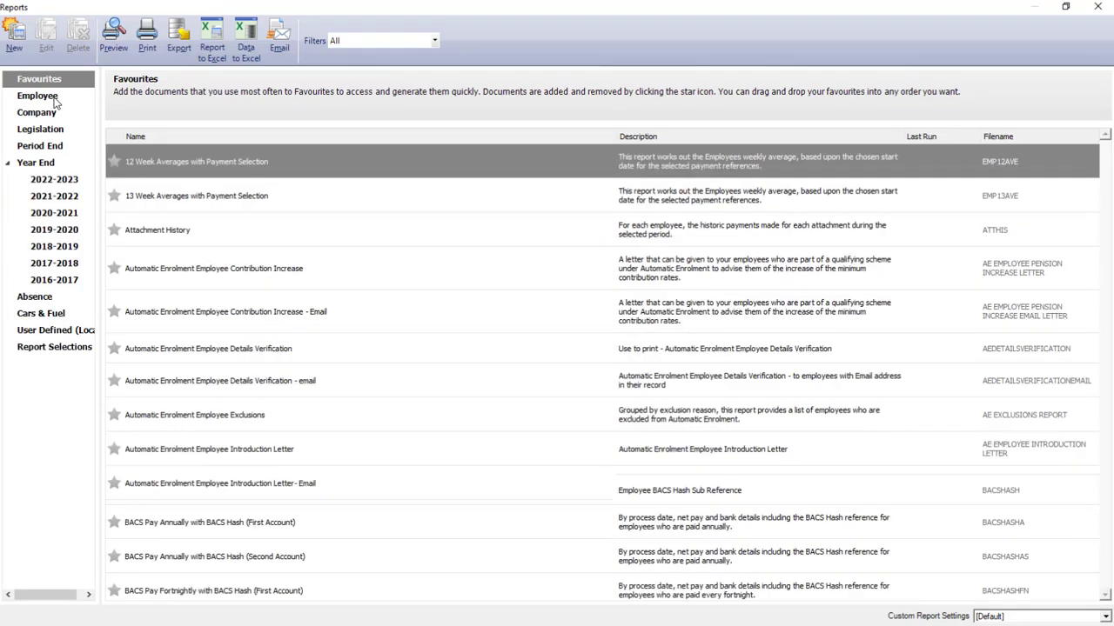
{"action": "scroll", "coordinate": [268, 394], "scroll_direction": "down", "scroll_amount": 20}
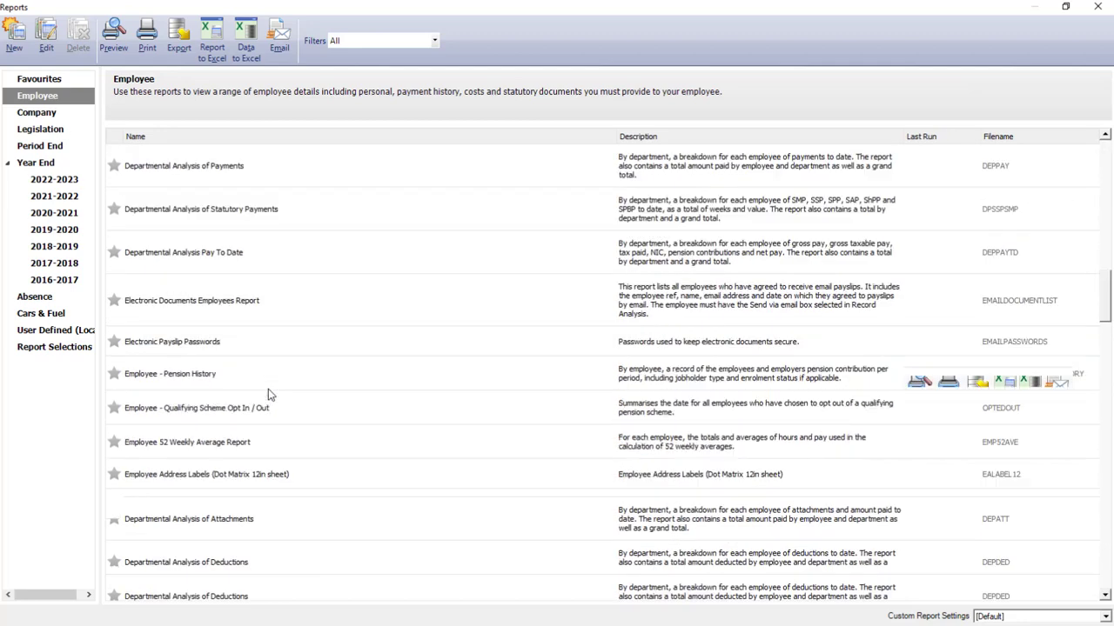
{"action": "scroll", "coordinate": [268, 394], "scroll_direction": "down", "scroll_amount": 20}
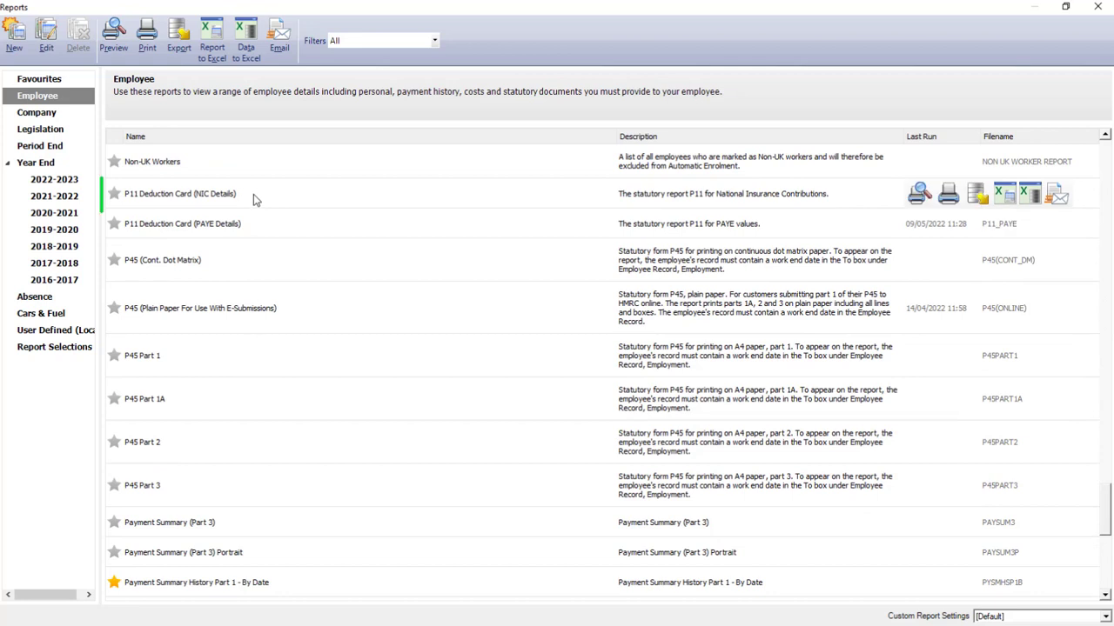
{"action": "left_click", "coordinate": [255, 200]}
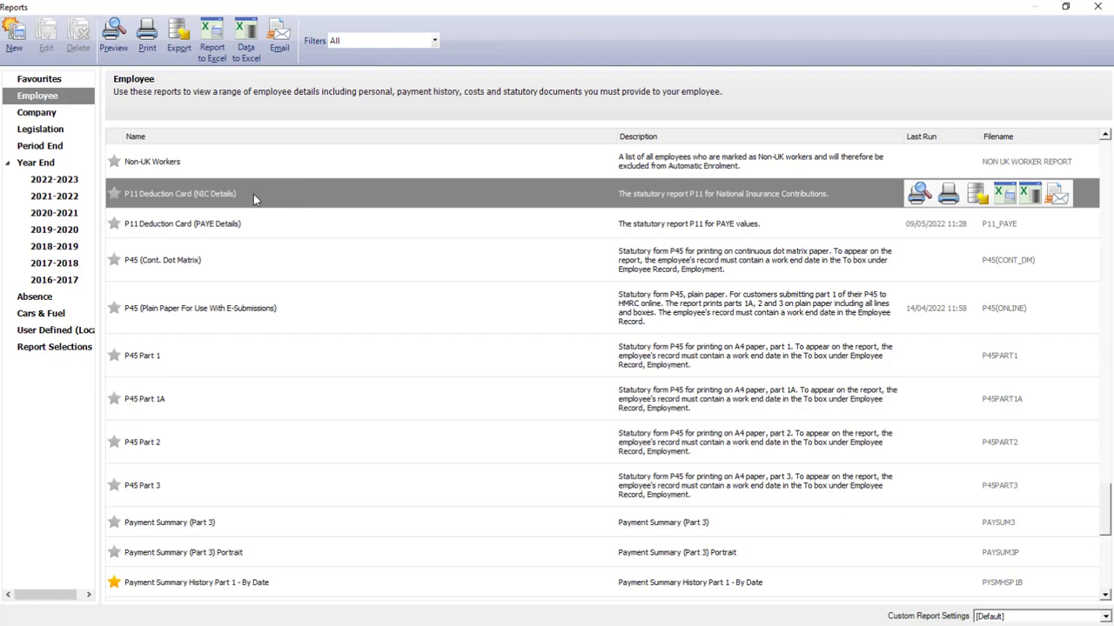
Preview the P11 NIC Details report full-screen, export it as P11_NIC.pdf, and close the preview
{"action": "left_click", "coordinate": [118, 40]}
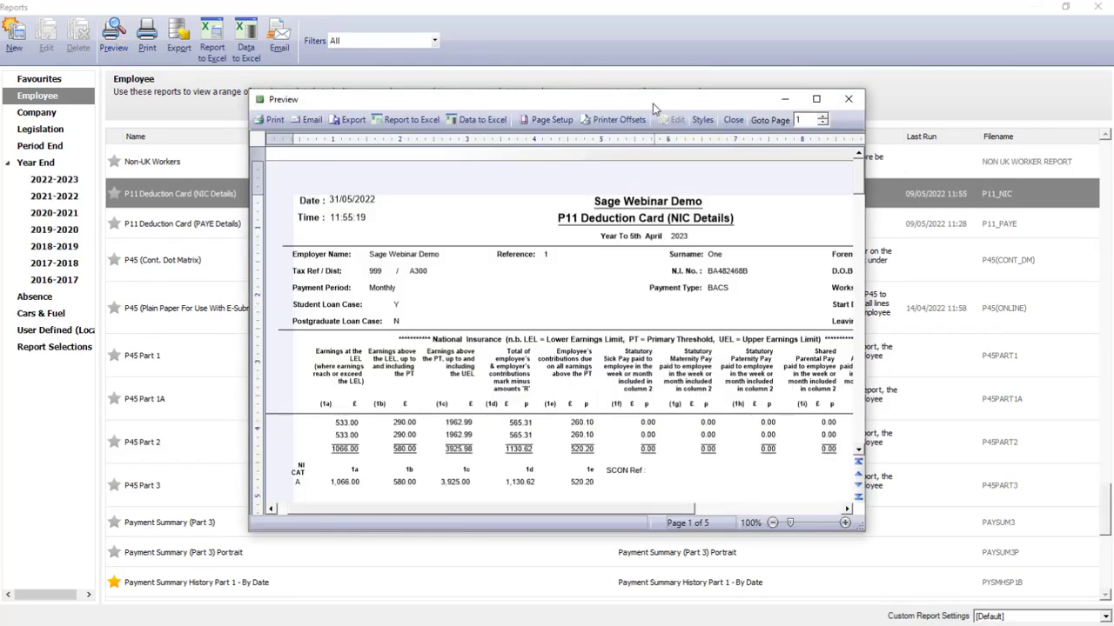
{"action": "double_click", "coordinate": [652, 102]}
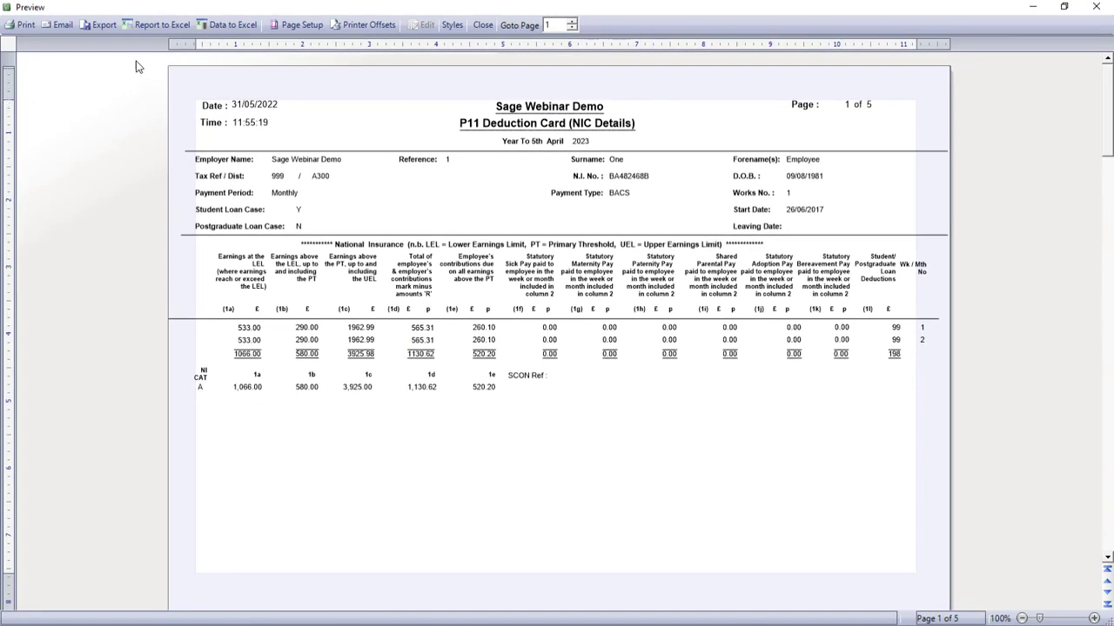
{"action": "left_click", "coordinate": [96, 25]}
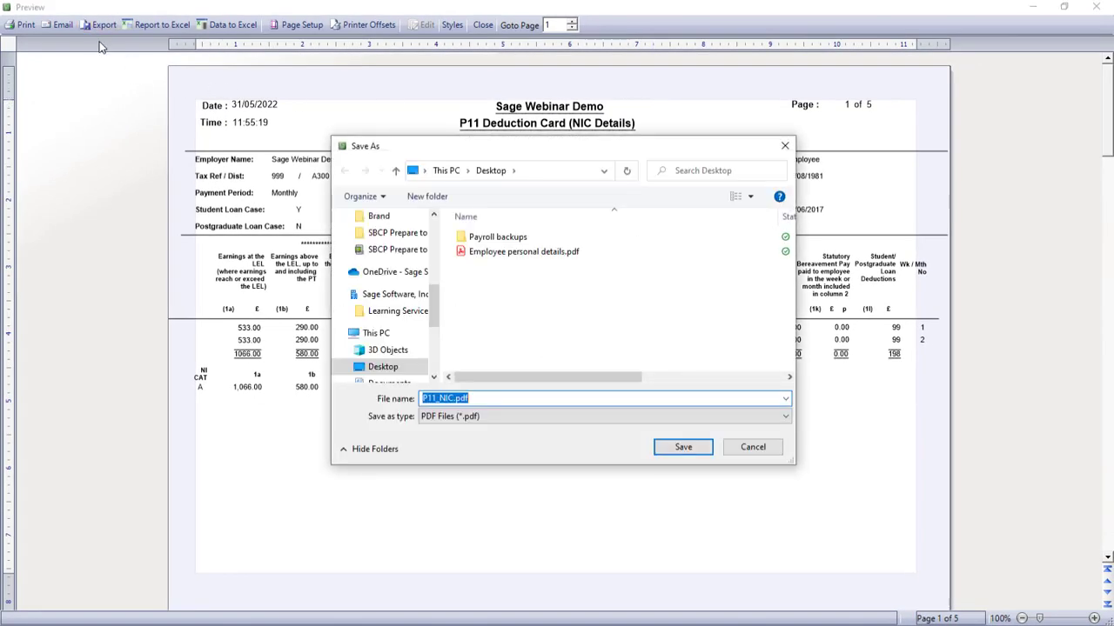
{"action": "left_click", "coordinate": [684, 452]}
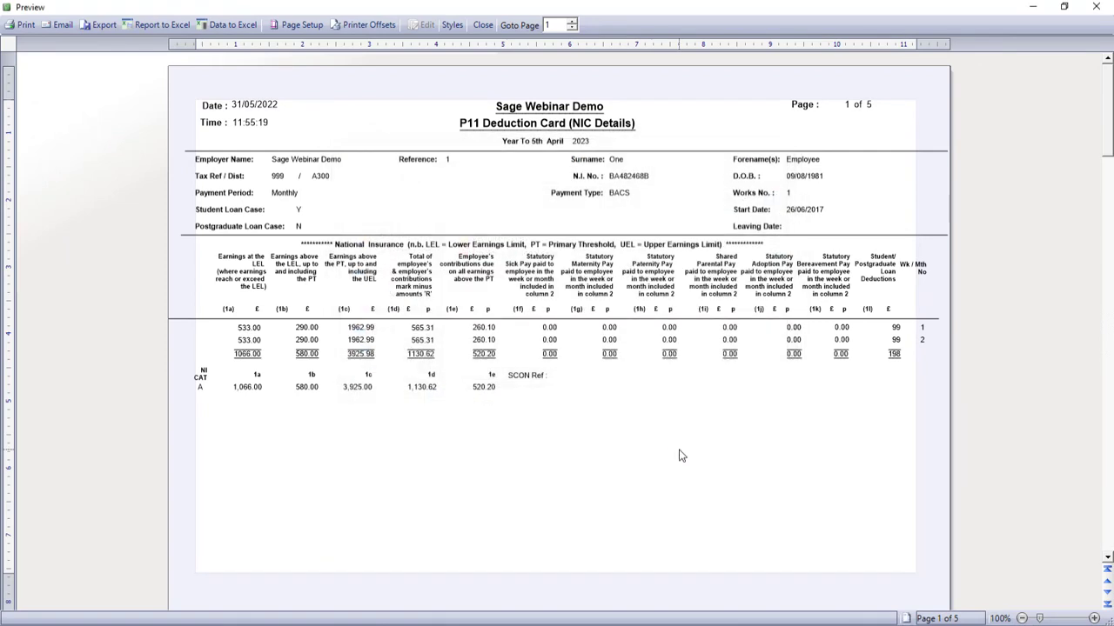
{"action": "left_click", "coordinate": [483, 26]}
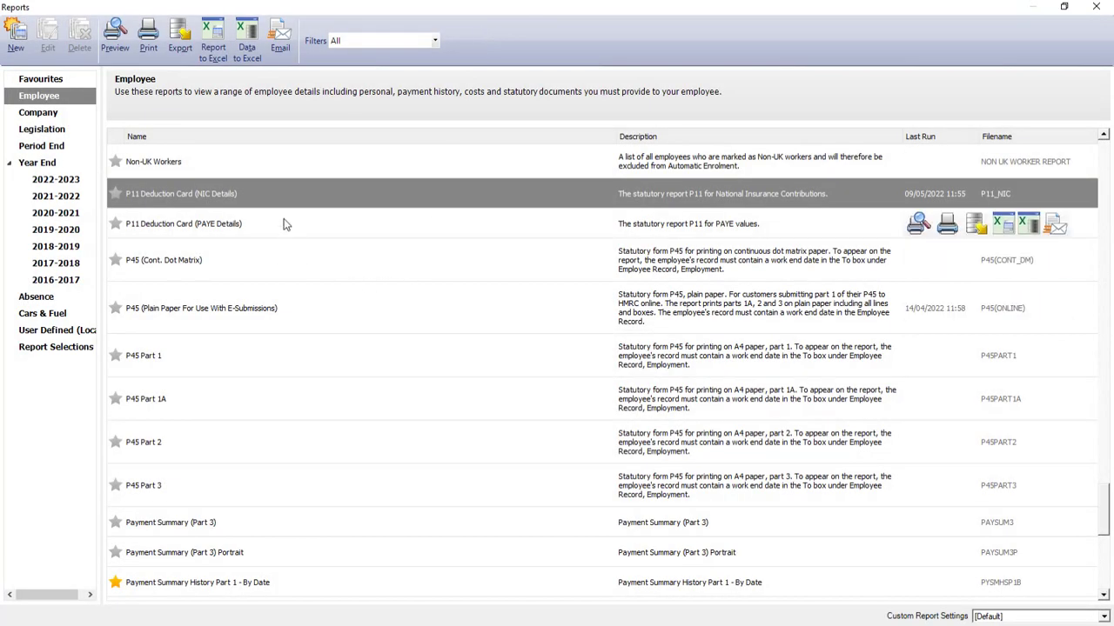
Preview the P11 Deduction Card (PAYE Details) report full-screen, then close the preview
{"action": "double_click", "coordinate": [283, 223]}
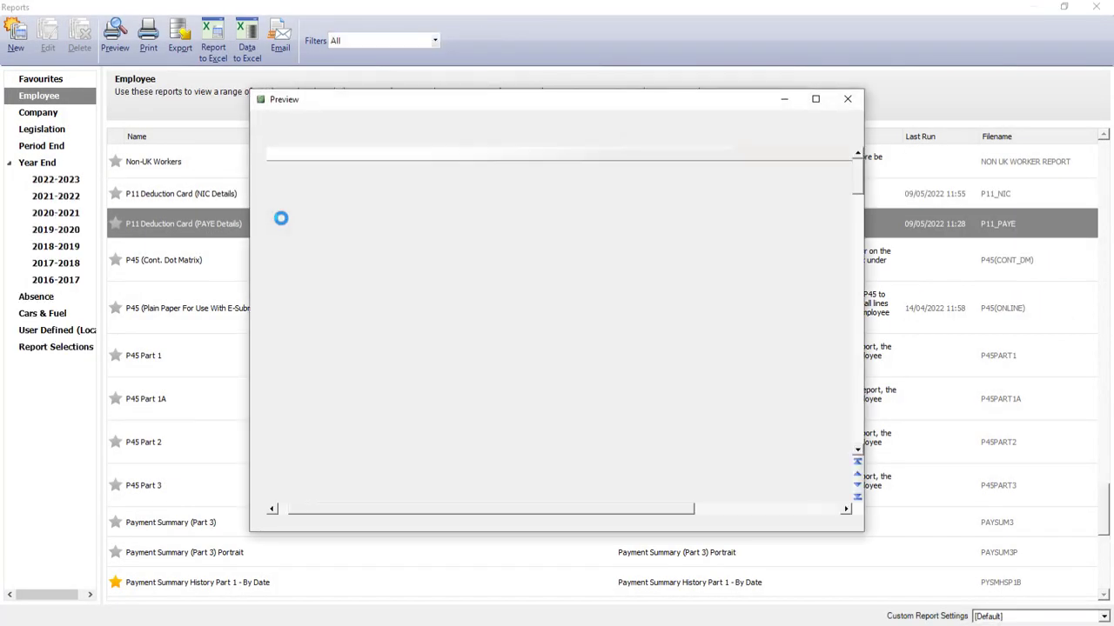
{"action": "double_click", "coordinate": [547, 99]}
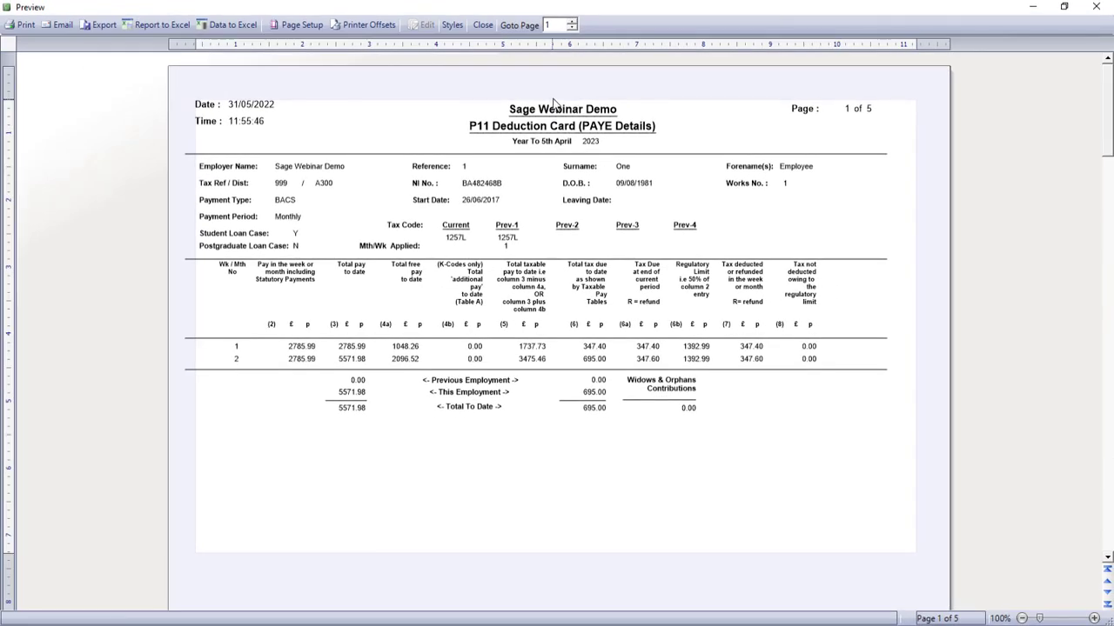
{"action": "left_click", "coordinate": [483, 24]}
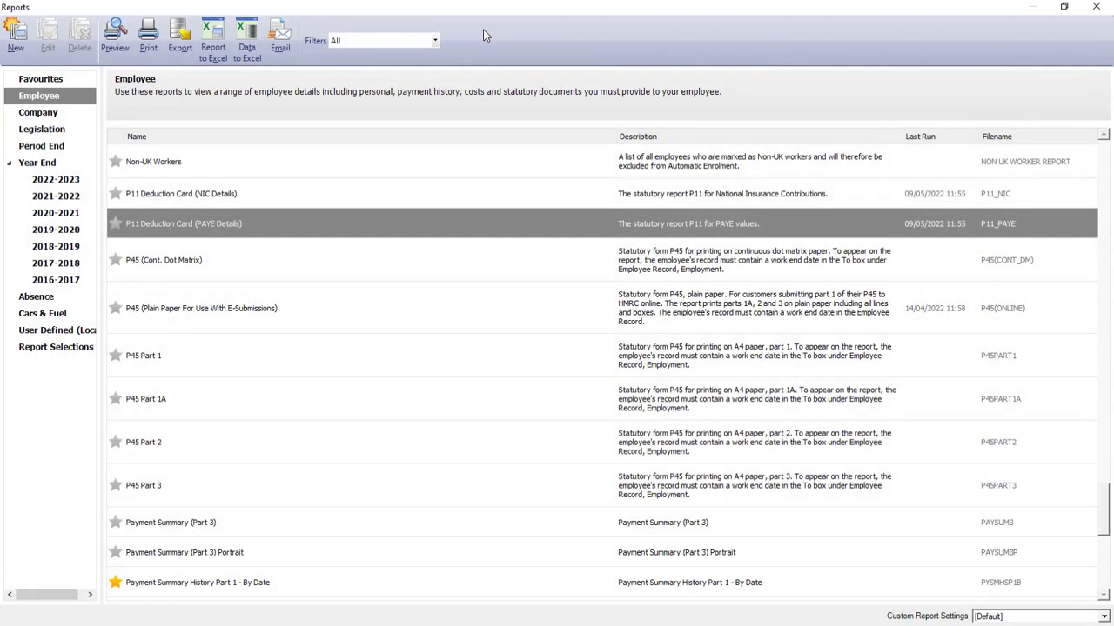
Run the Period End Form P32 - Employer Payment Record report, starting from tax month 1
{"action": "left_click", "coordinate": [44, 146]}
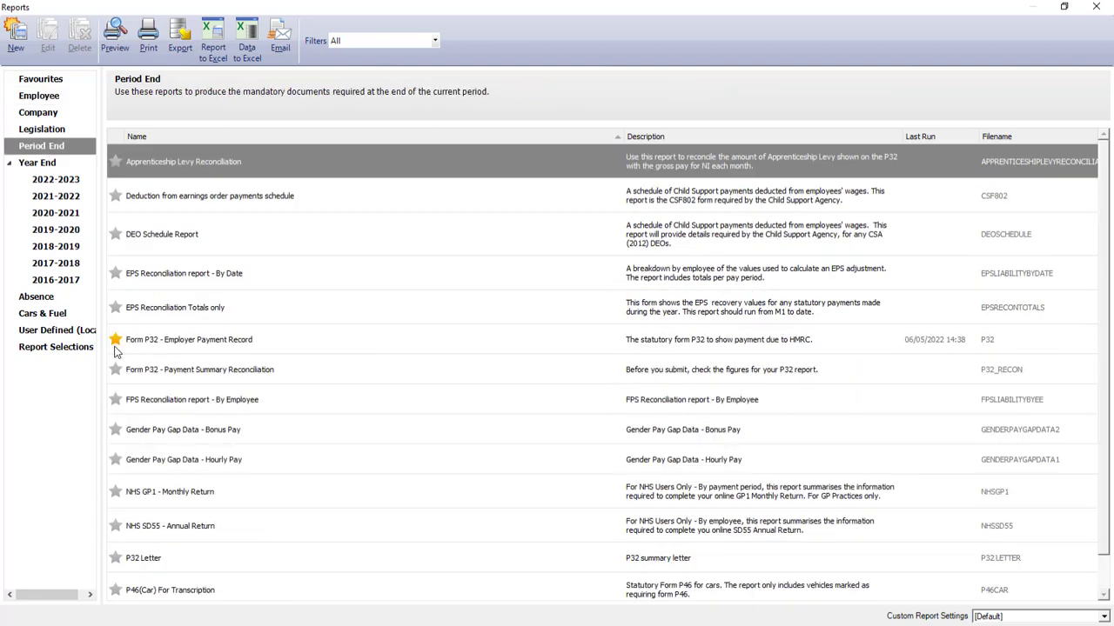
{"action": "left_click", "coordinate": [213, 348]}
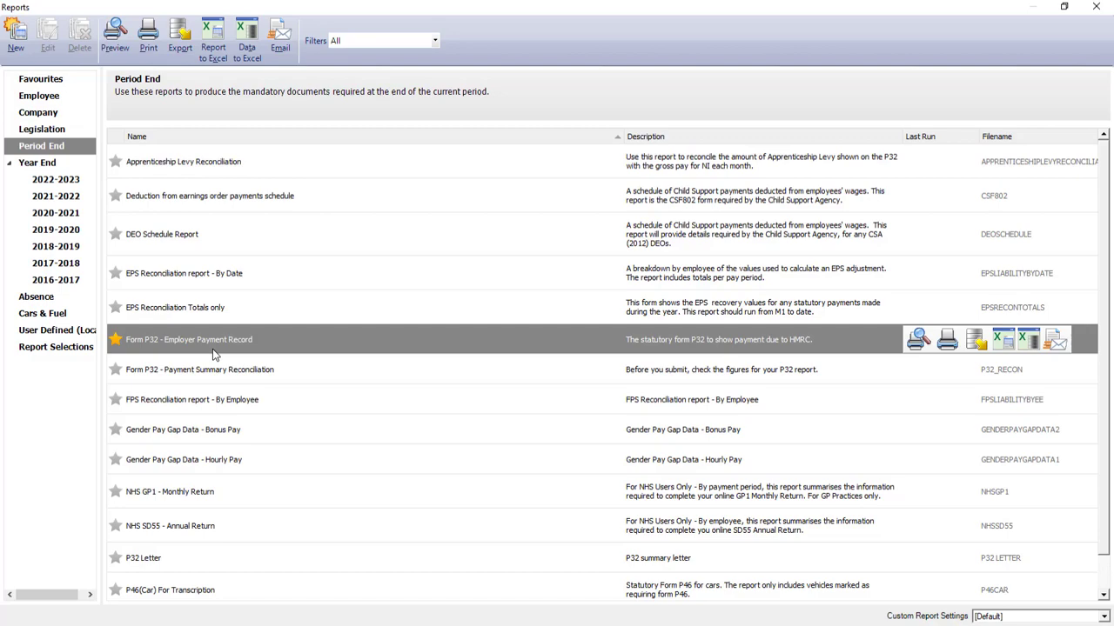
{"action": "left_click", "coordinate": [121, 43]}
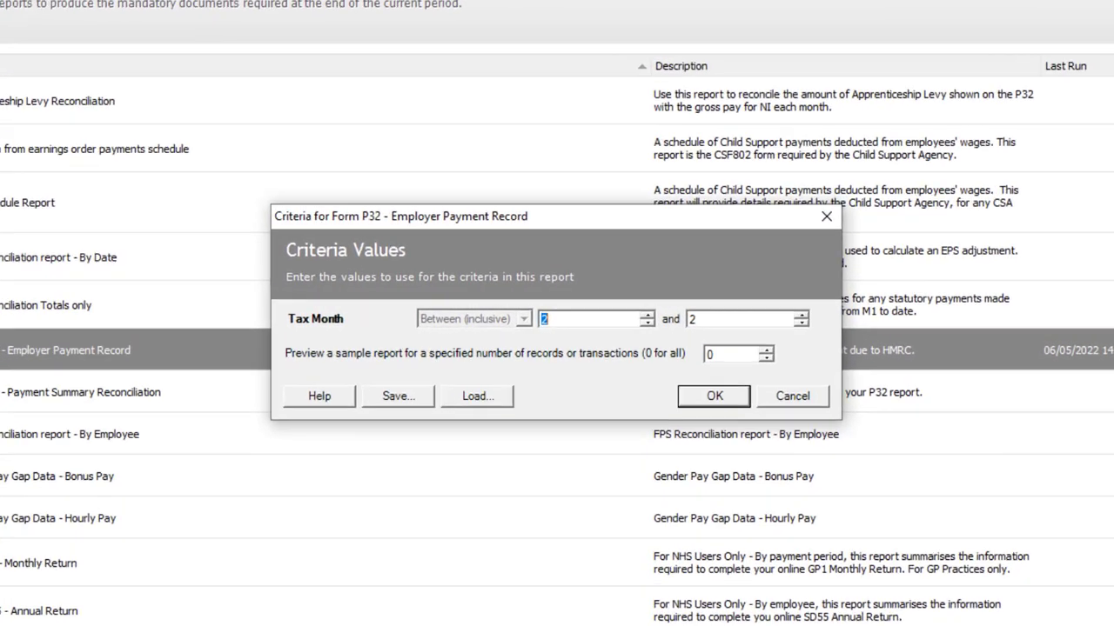
{"action": "type", "text": "1"}
{"action": "key", "text": "Tab"}
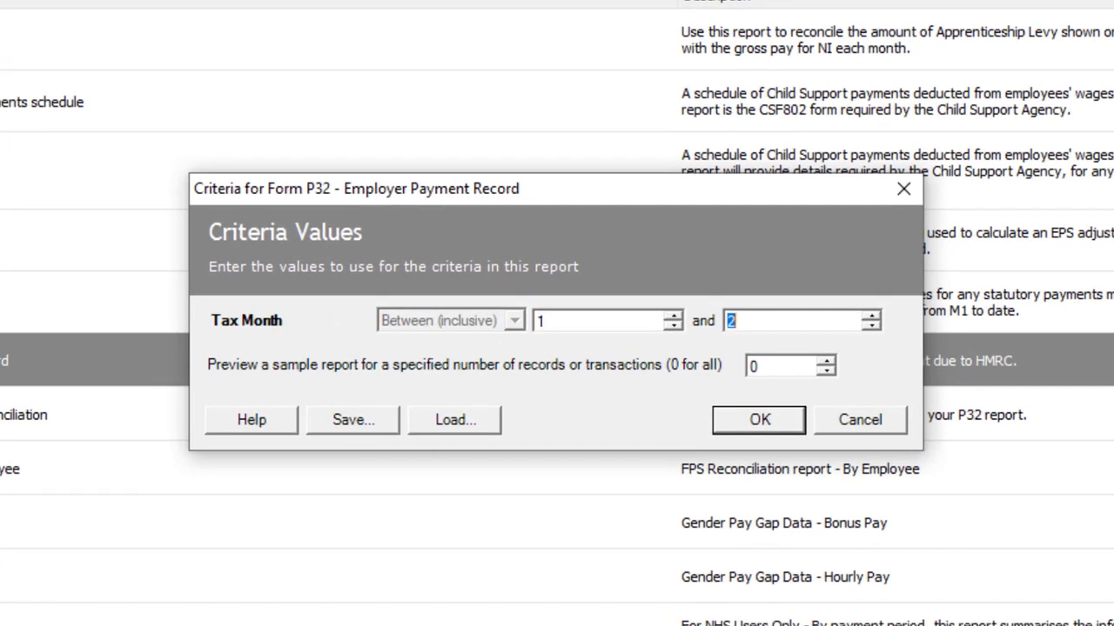
{"action": "key", "text": "Tab"}
Generate the P32 preview for tax months 1–2 (3,403.44 due), then close it
{"action": "left_click", "coordinate": [758, 419]}
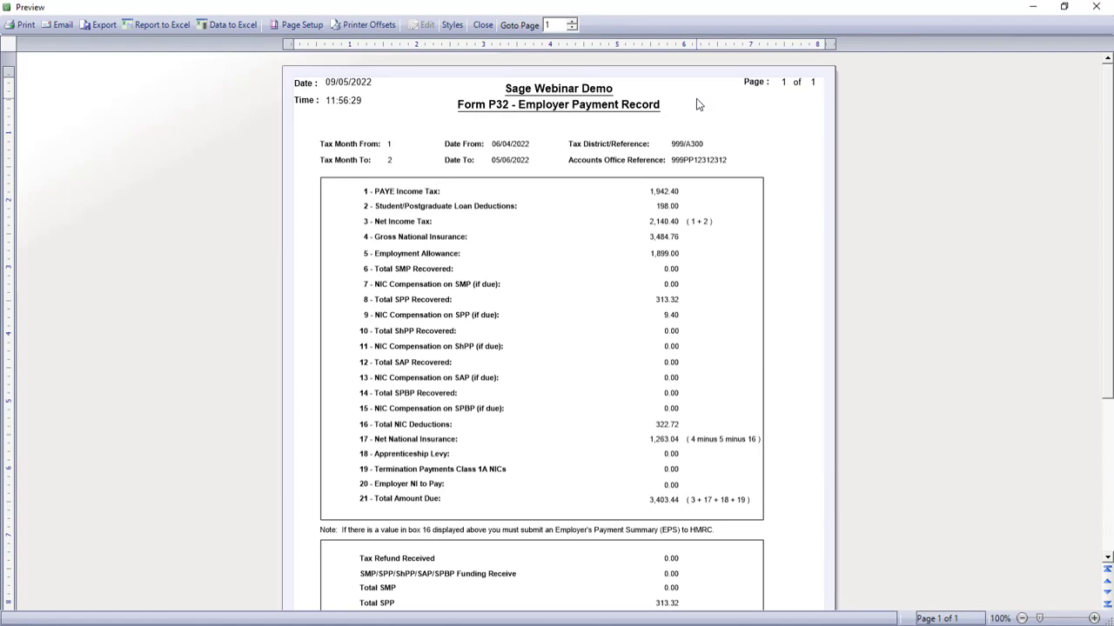
{"action": "left_click", "coordinate": [483, 25]}
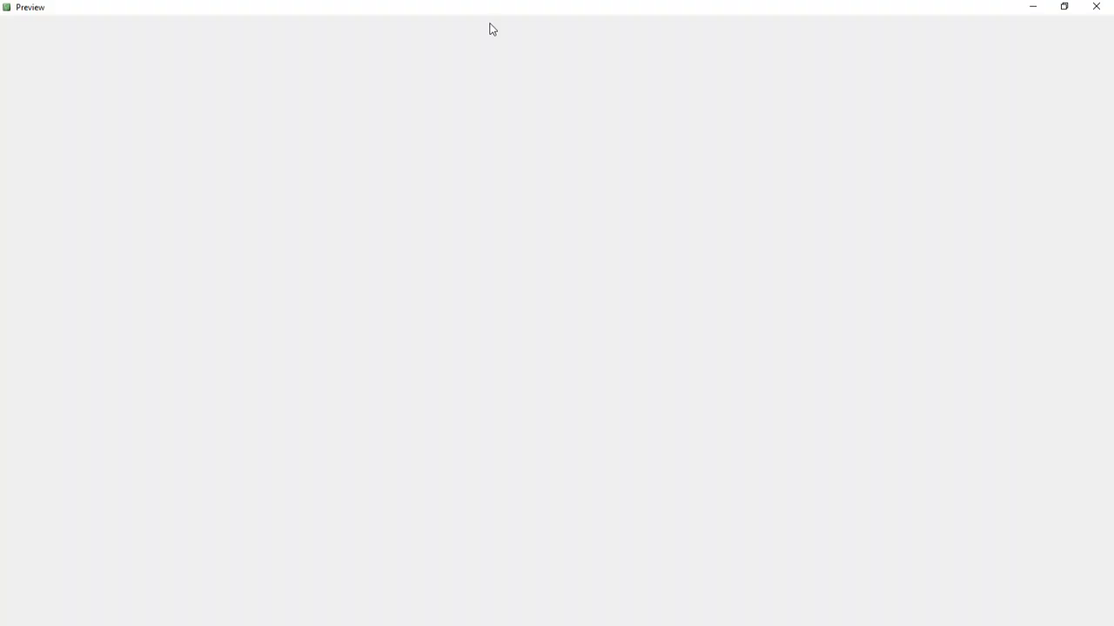
Close the Reports window to return to the Employee List
{"action": "left_click", "coordinate": [1095, 7]}
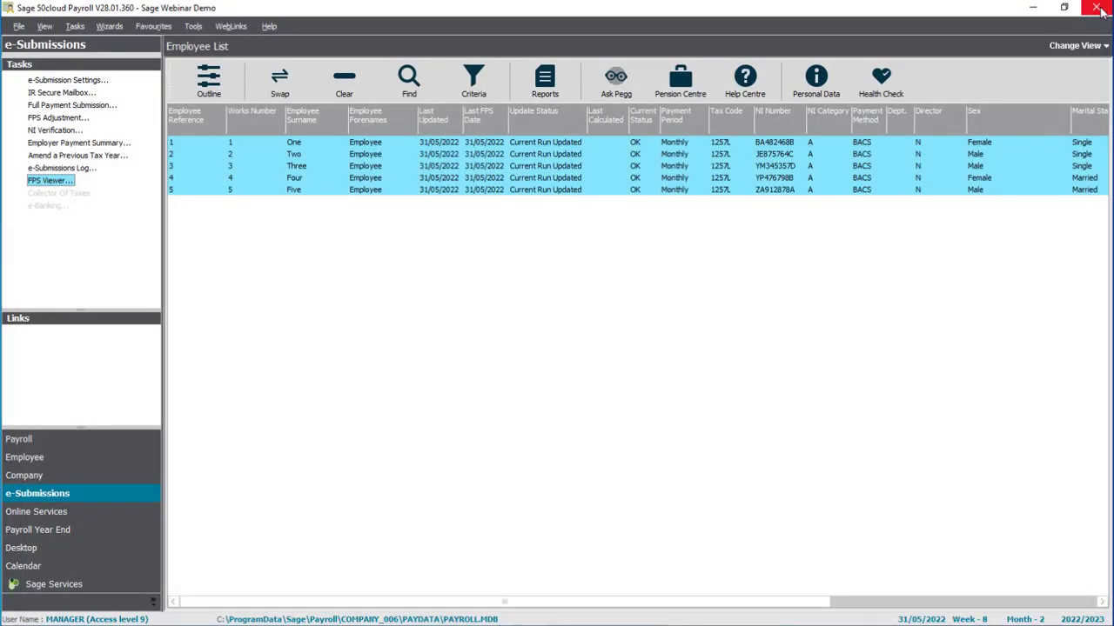